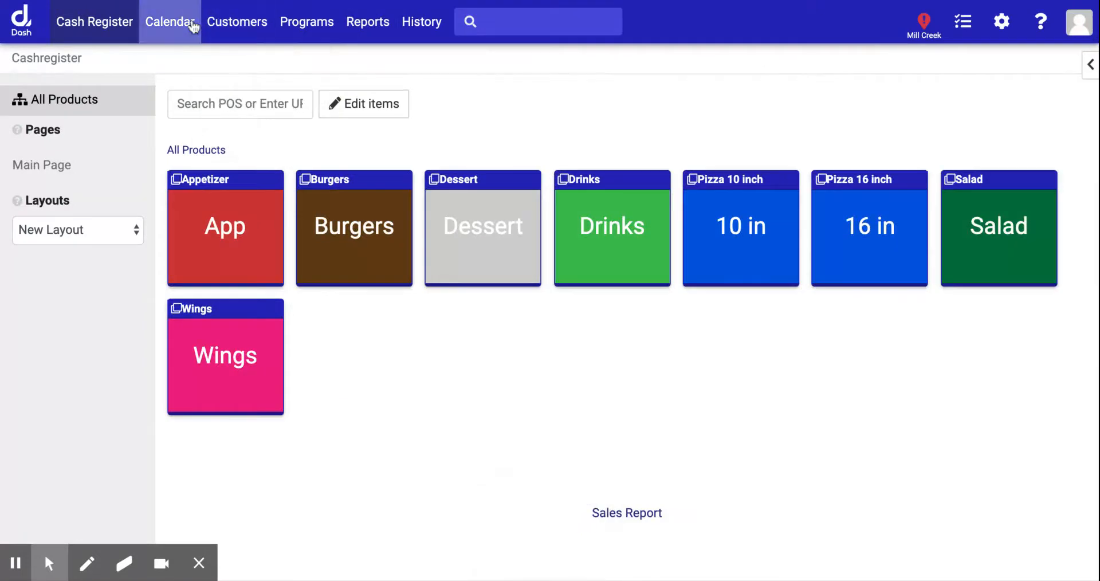
# Open the calendar, and find and open the Resources settings page using the site search.
pyautogui.click(181, 26)
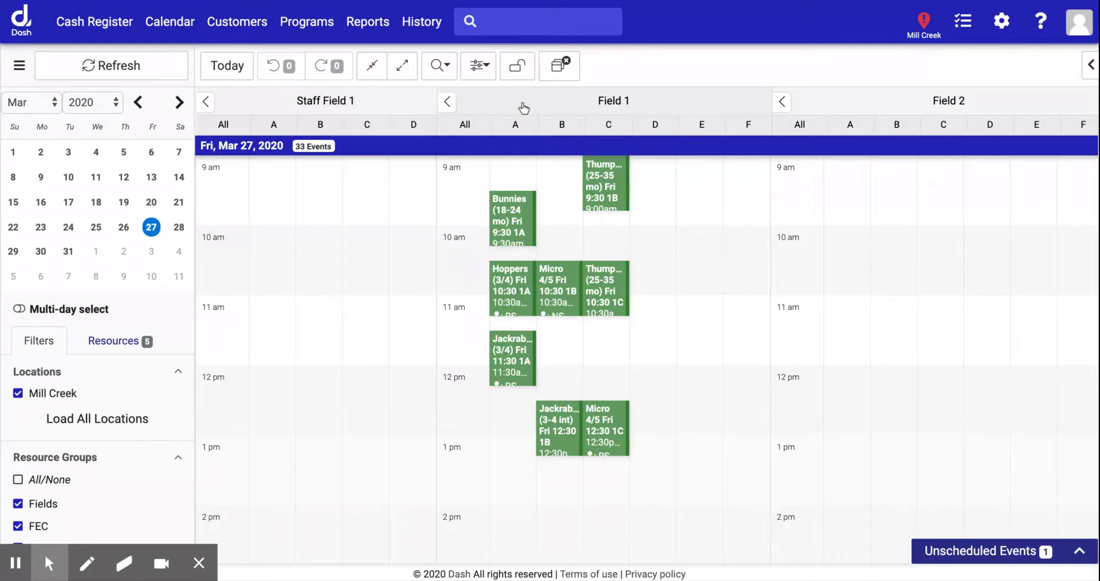
pyautogui.click(534, 14)
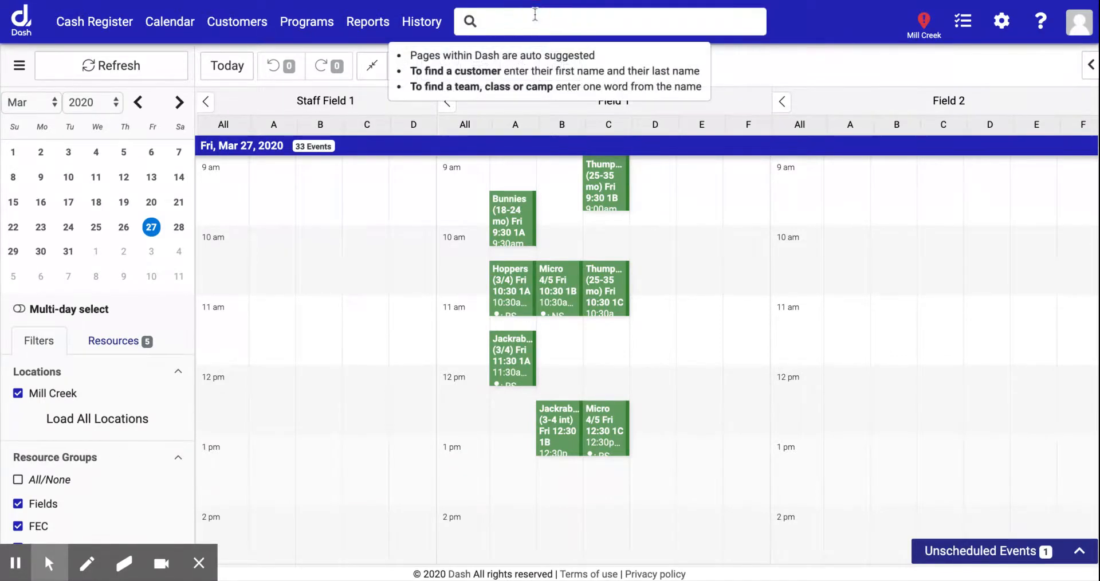
pyautogui.write('resou')
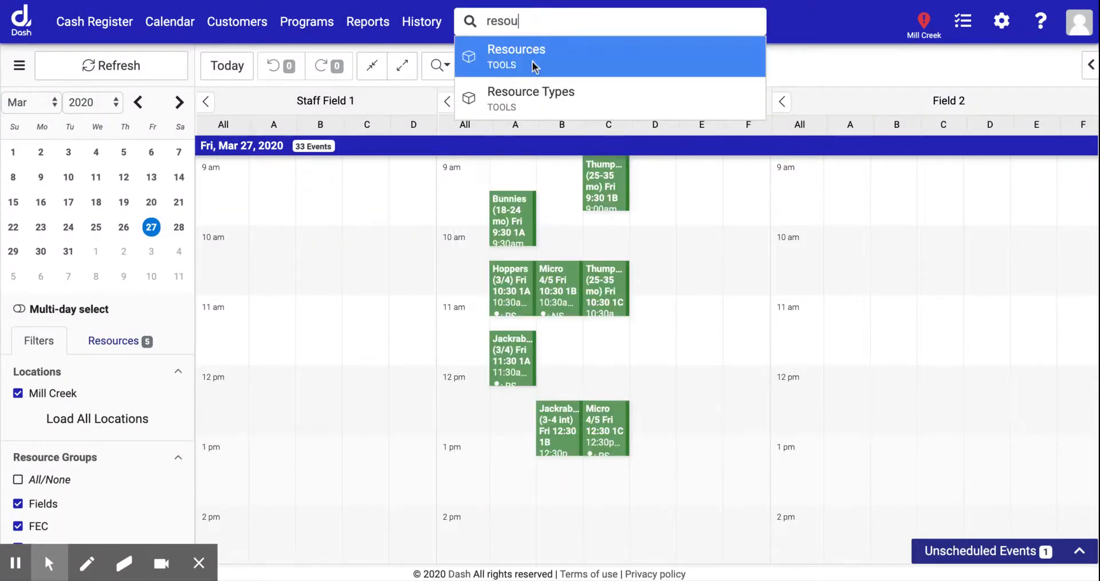
pyautogui.click(533, 66)
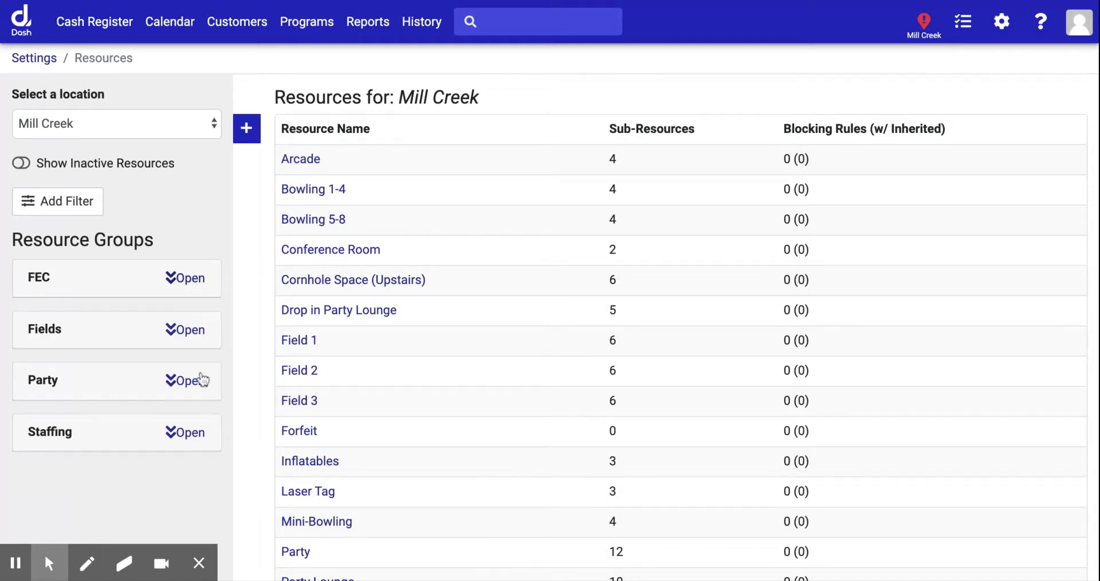
# Return to the calendar, load all locations and add Redmond to the location filter.
pyautogui.click(239, 31)
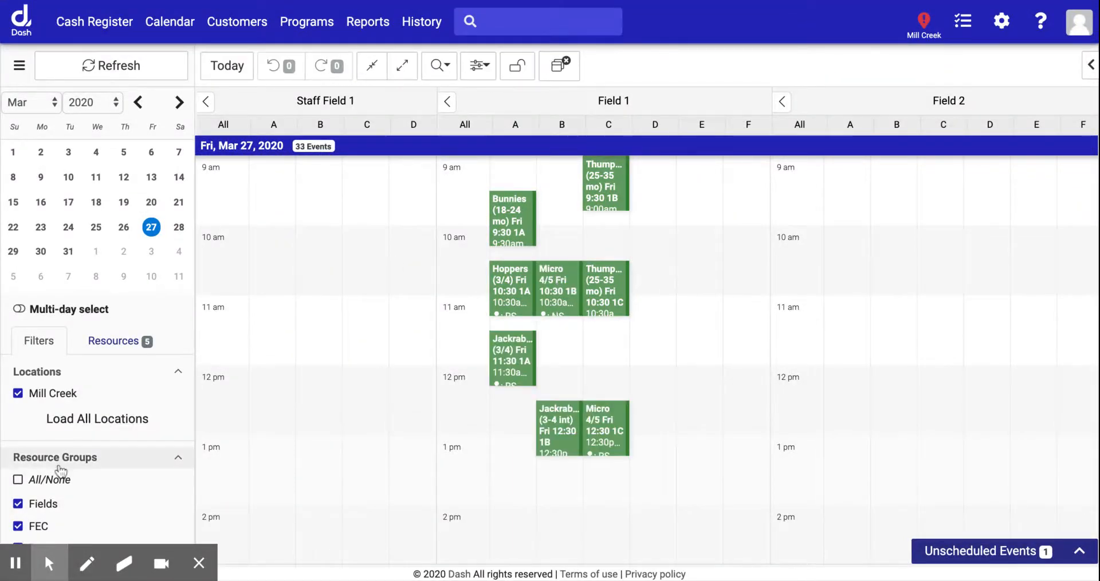
pyautogui.scroll(-1, 59, 468)
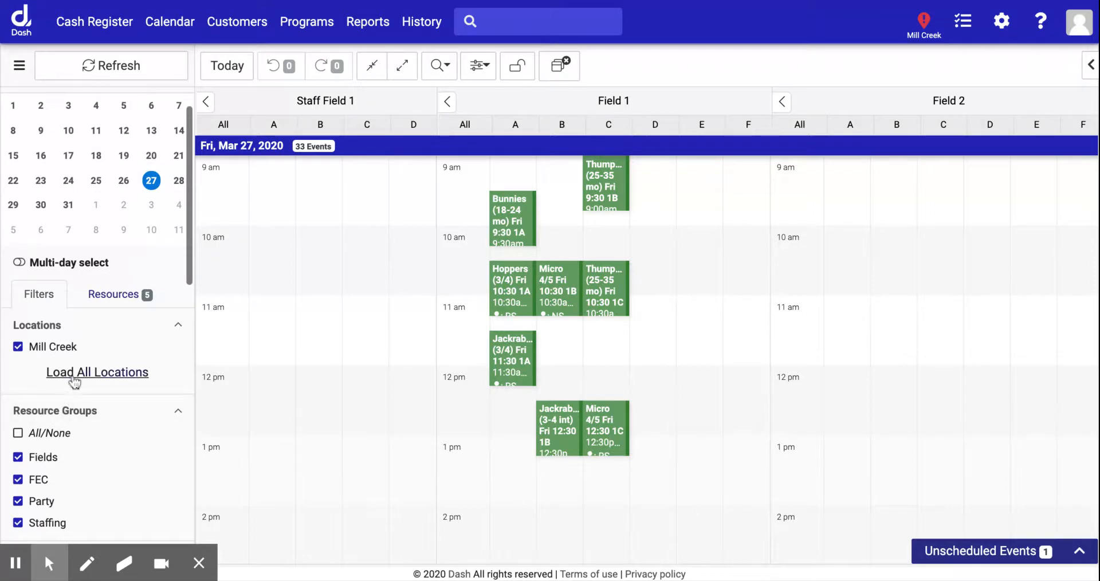
pyautogui.click(75, 380)
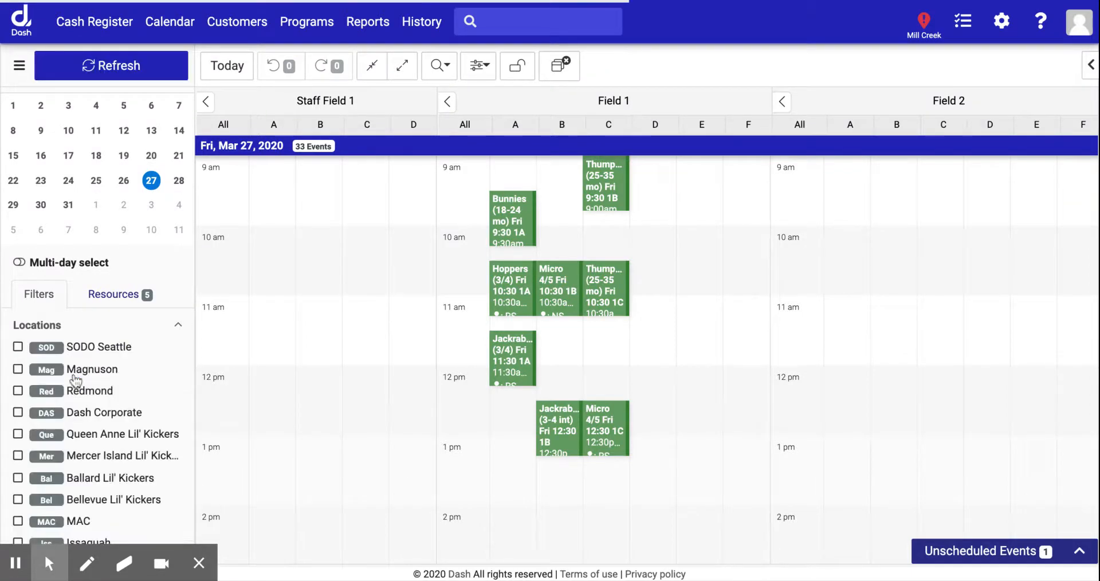
pyautogui.click(18, 369)
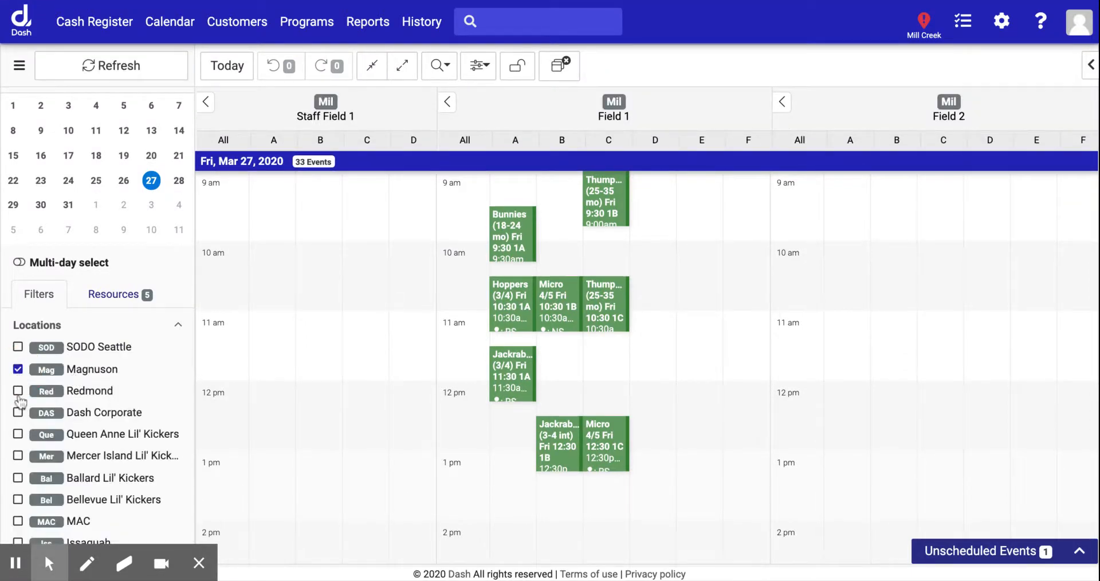
pyautogui.click(18, 391)
pyautogui.click(18, 370)
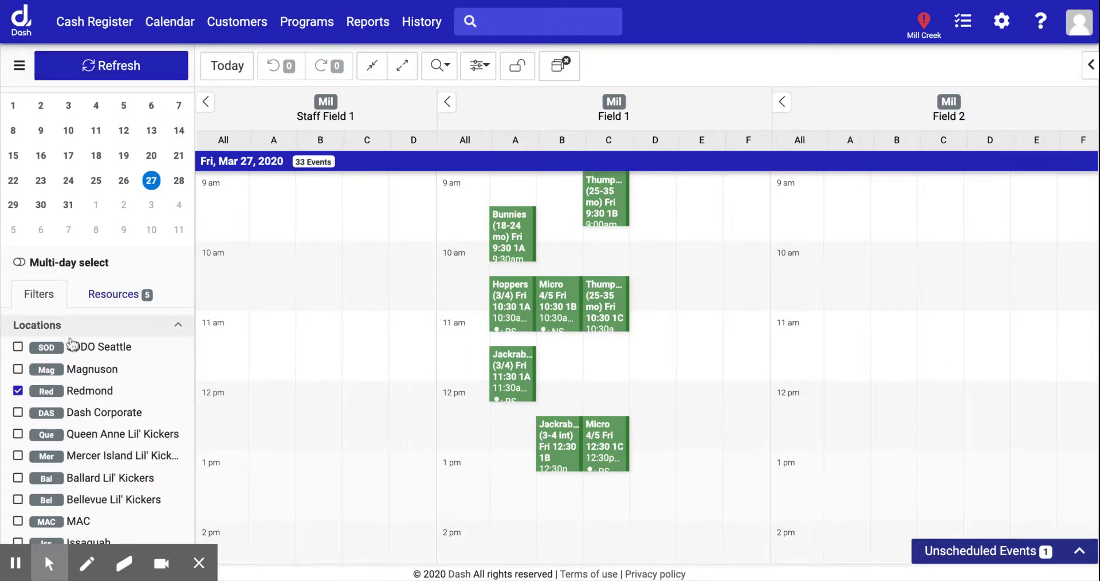
pyautogui.click(90, 330)
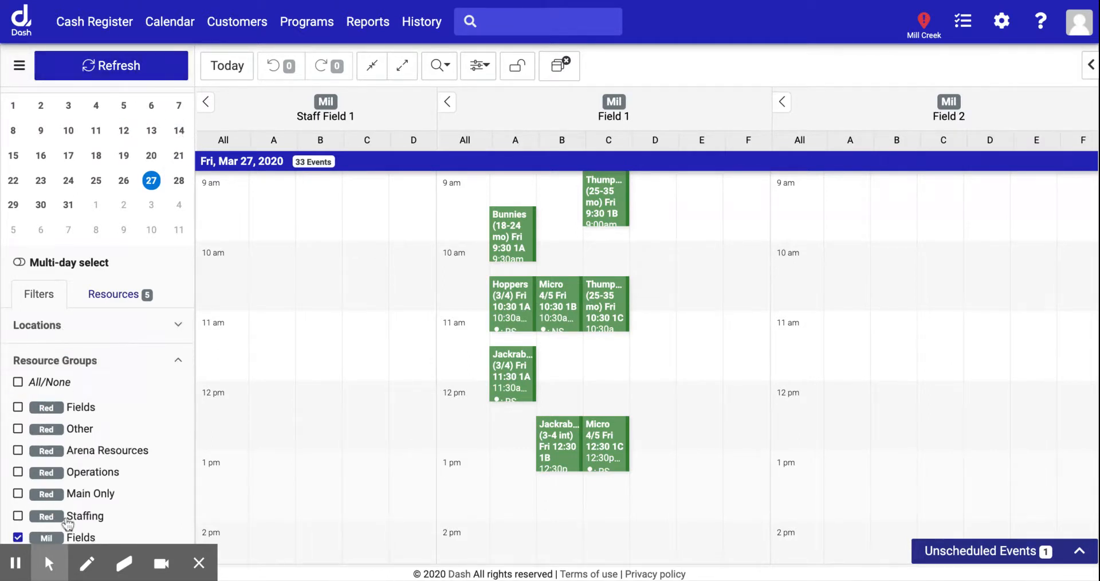
# Examine the calendar filters for resource groups, resource types, event types and event states.
pyautogui.scroll(-5, 67, 521)
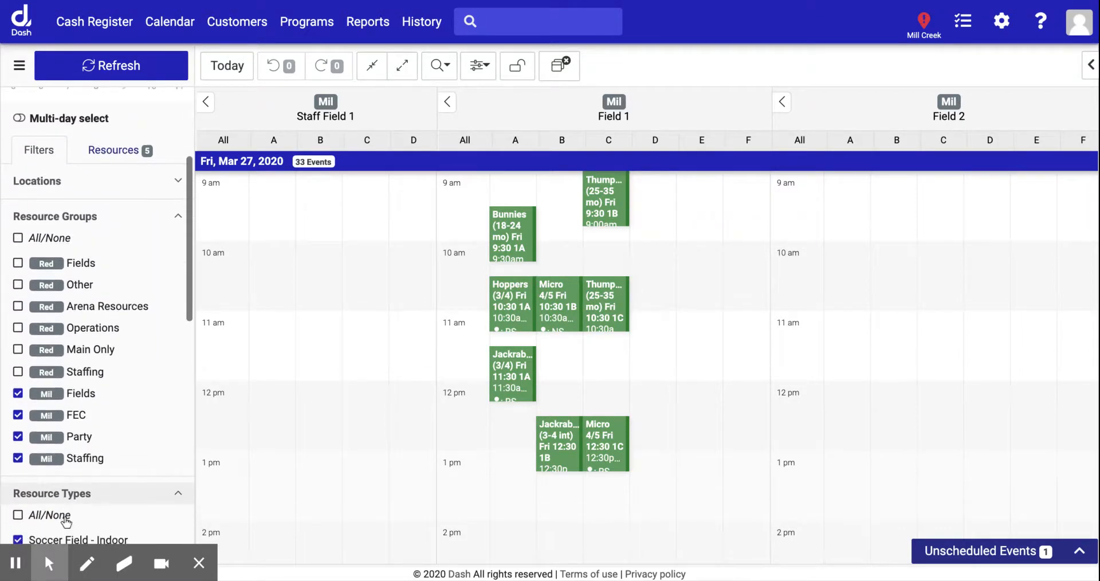
pyautogui.scroll(-1, 66, 522)
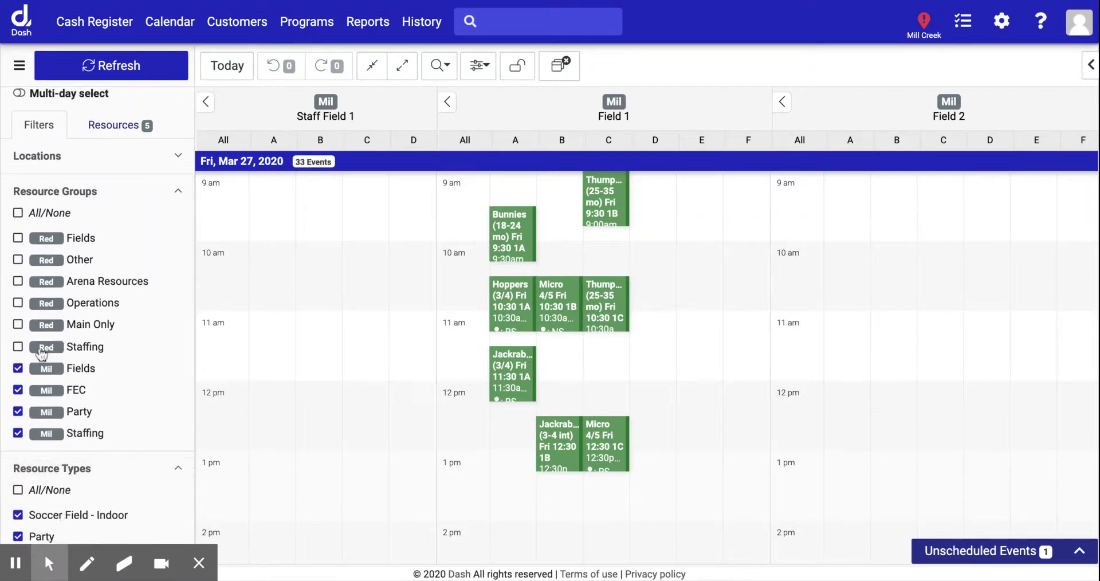
pyautogui.scroll(-8, 41, 355)
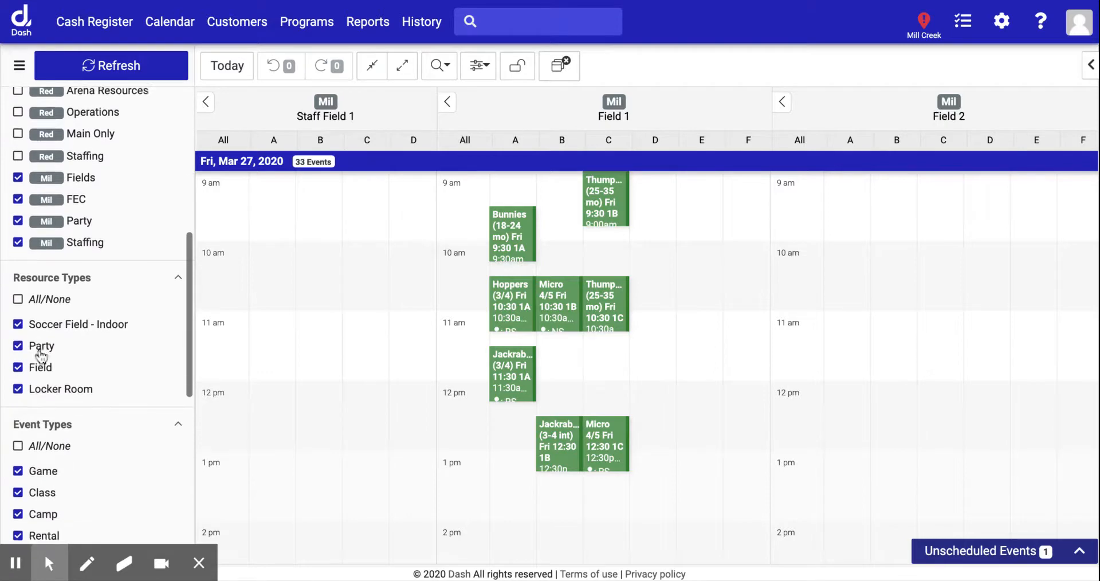
pyautogui.scroll(-6, 40, 355)
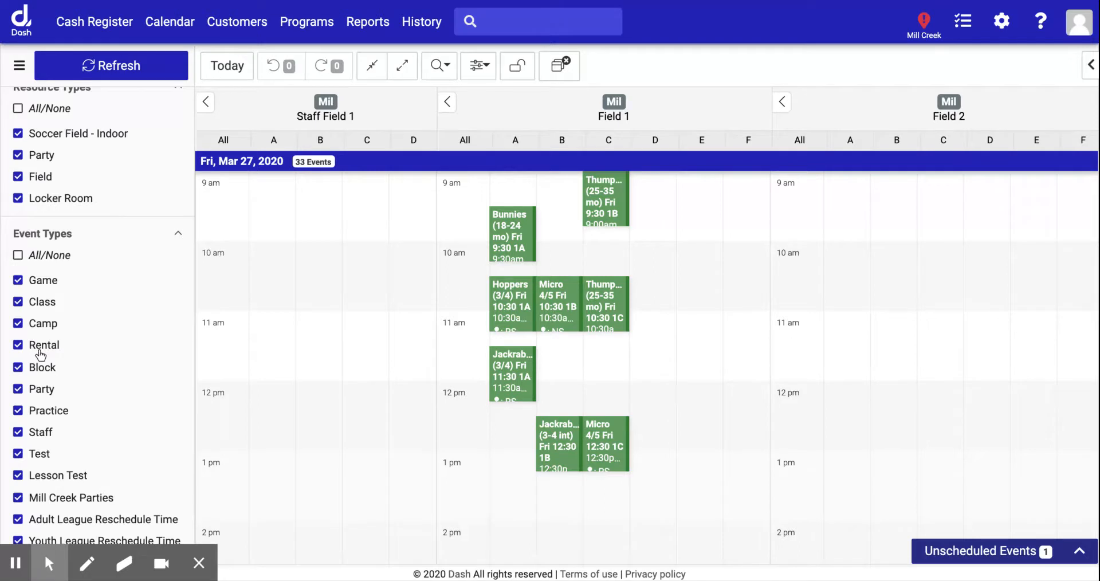
pyautogui.scroll(-3, 26, 484)
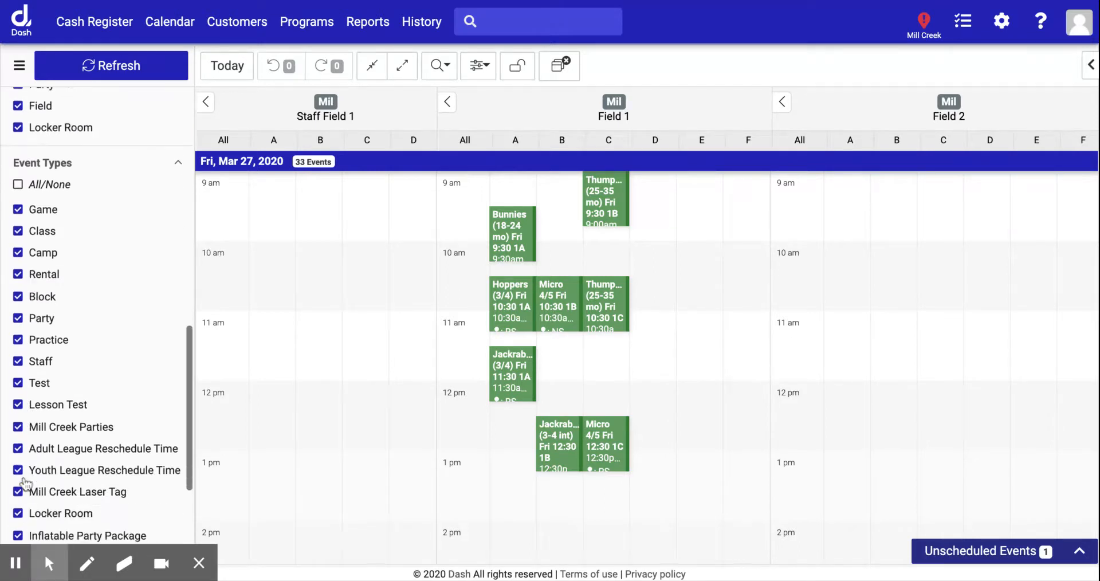
pyautogui.scroll(-6, 26, 484)
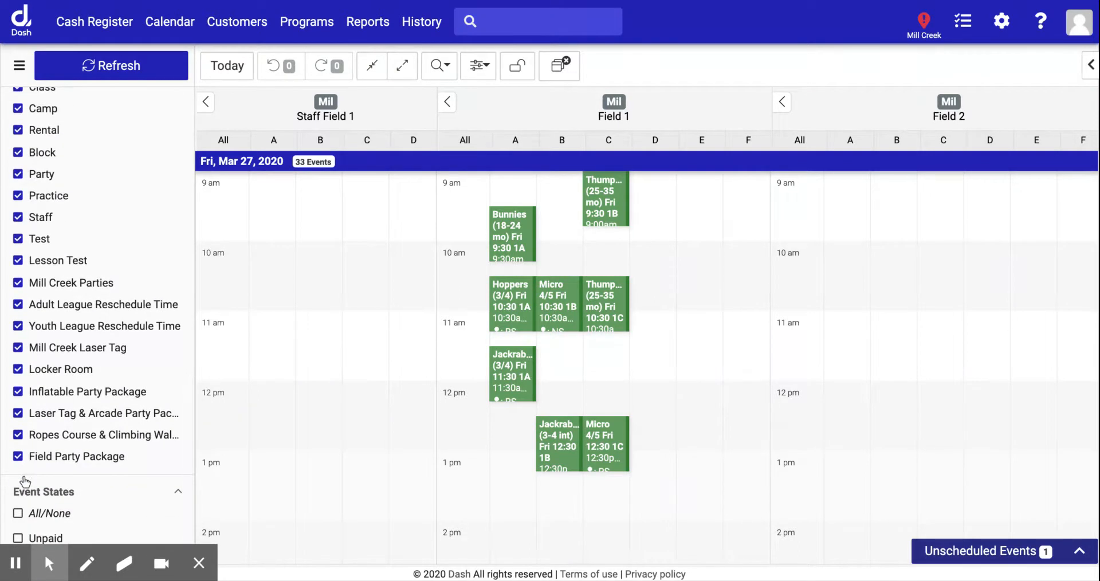
pyautogui.scroll(-2, 24, 481)
pyautogui.scroll(20, 25, 481)
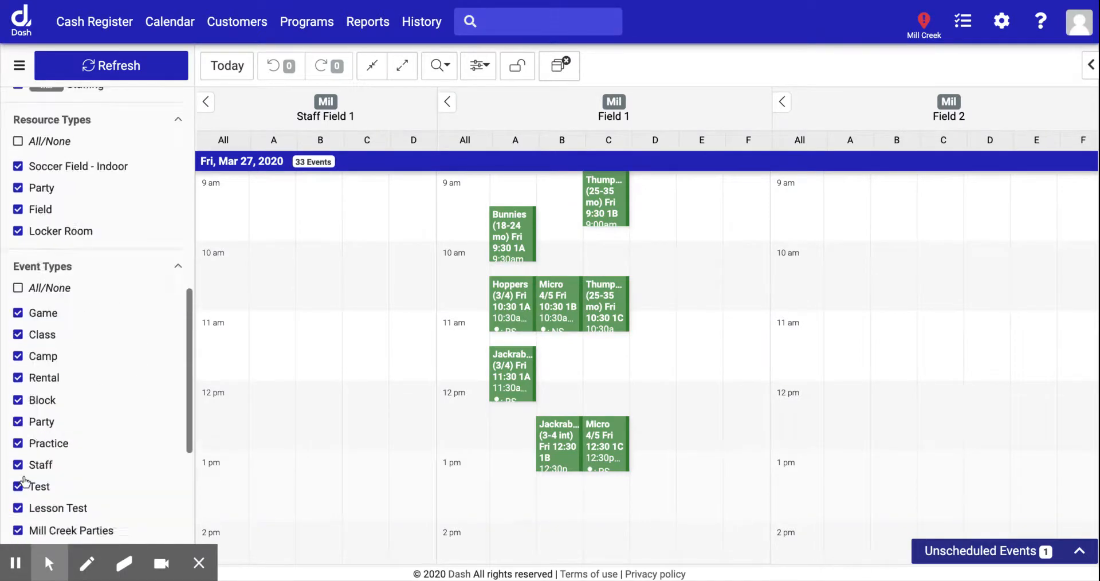
pyautogui.scroll(9, 23, 481)
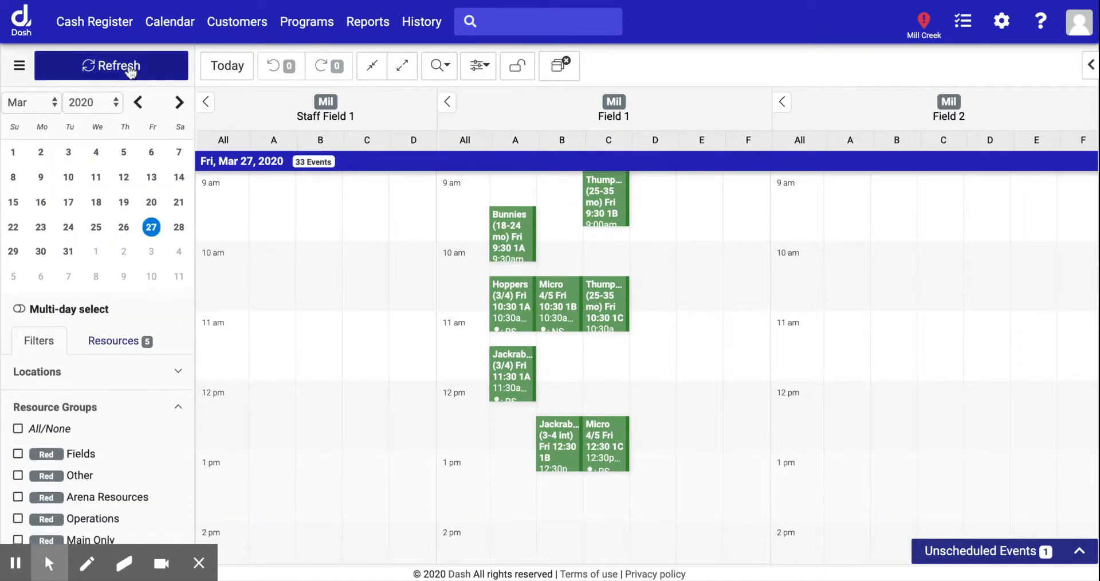
# Toggle multi-day selection on and off, and refresh the calendar.
pyautogui.click(21, 310)
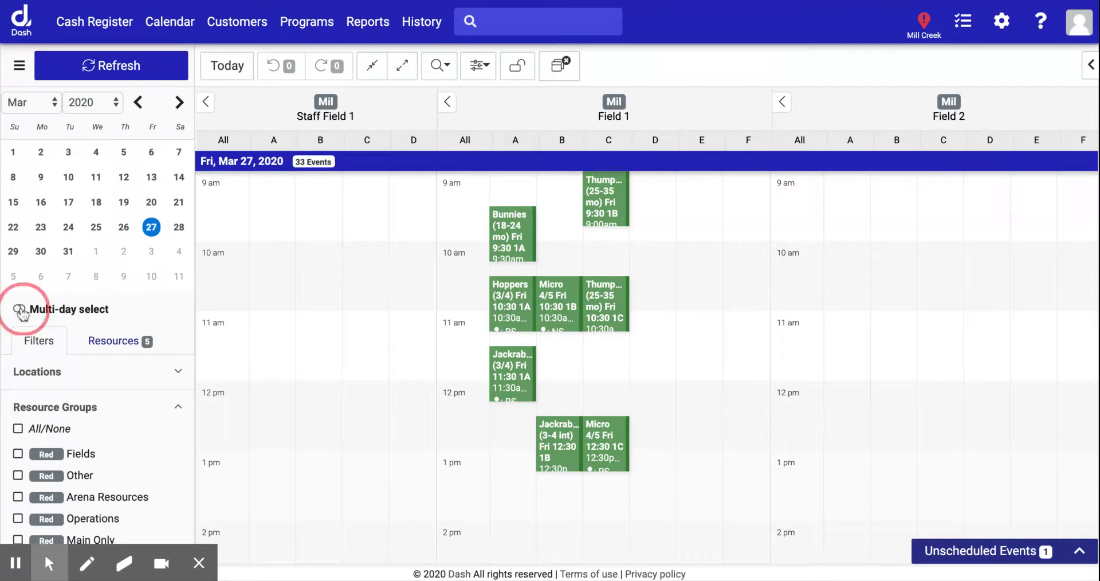
pyautogui.click(21, 310)
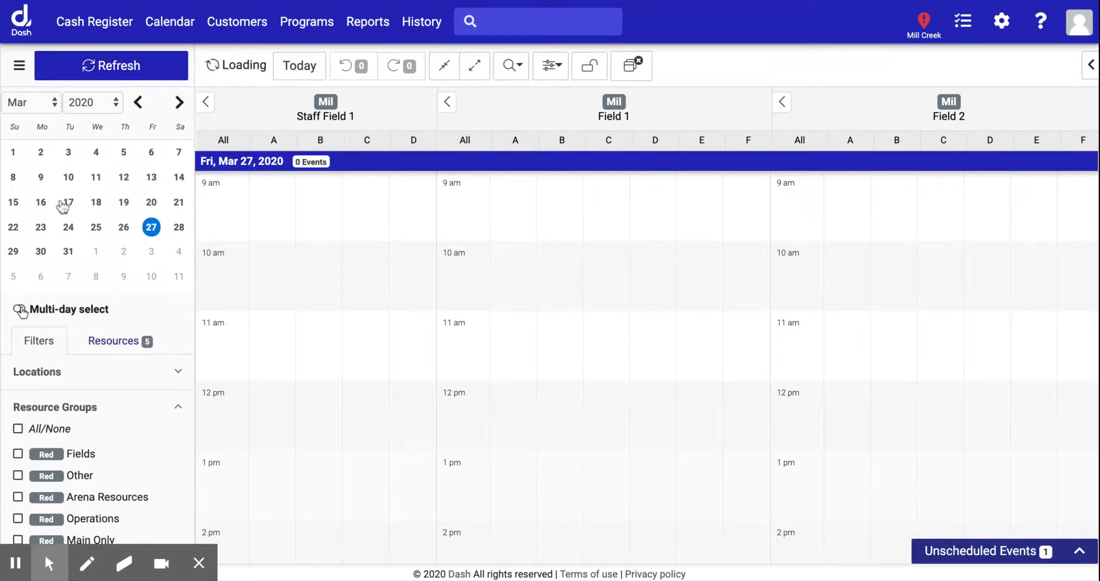
pyautogui.click(144, 64)
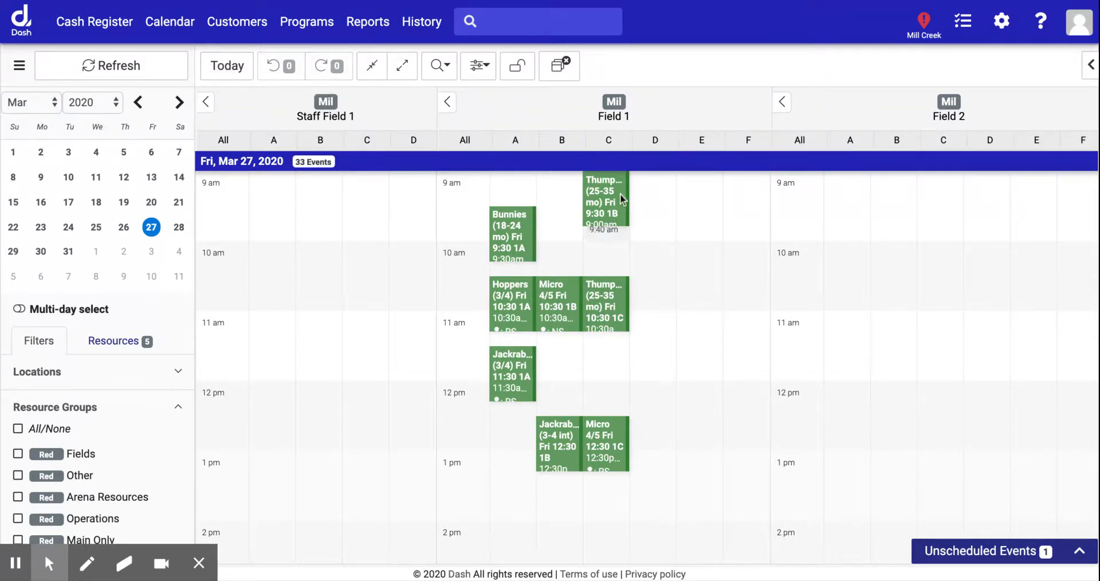
# Move the 9:00 am Thumpers class to Field 1 B at 9:30 am, applying the series edit only to the 3/27/2020 event.
pyautogui.moveTo(611, 198); pyautogui.dragTo(561, 239)
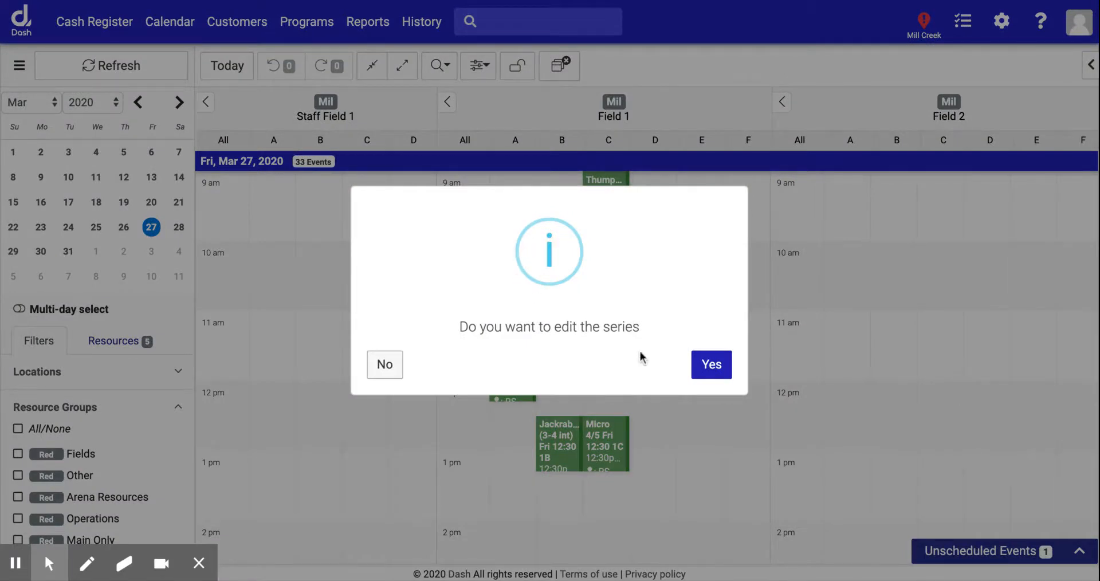
pyautogui.click(710, 365)
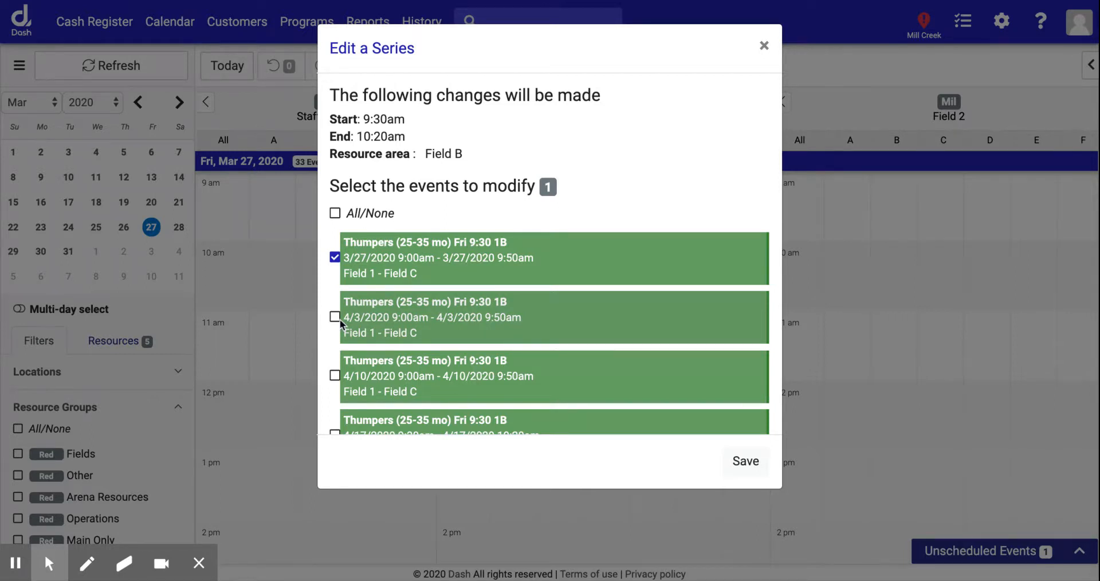
pyautogui.click(335, 214)
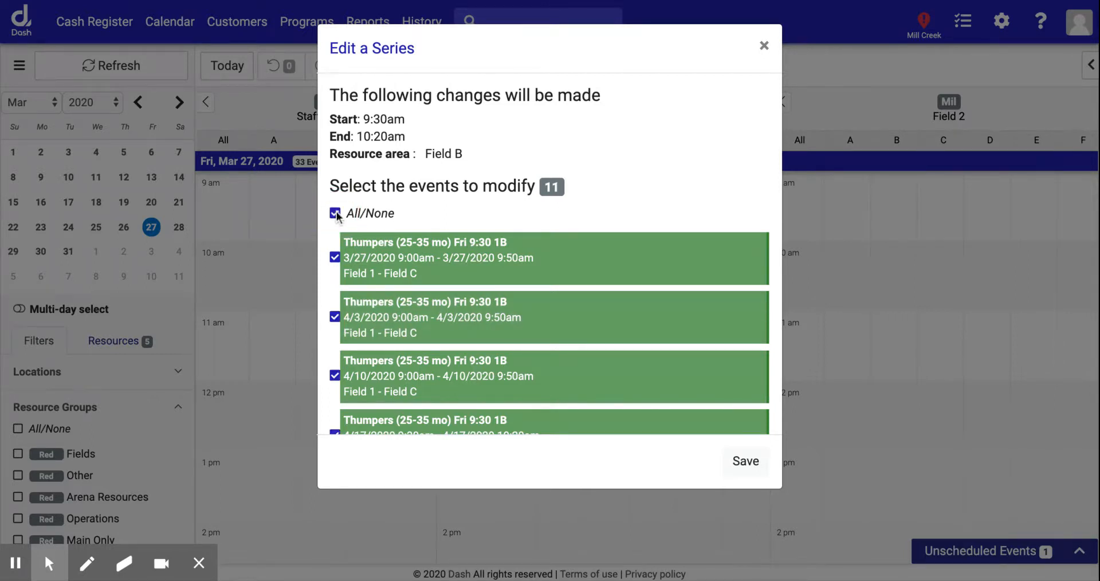
pyautogui.click(336, 213)
pyautogui.click(335, 257)
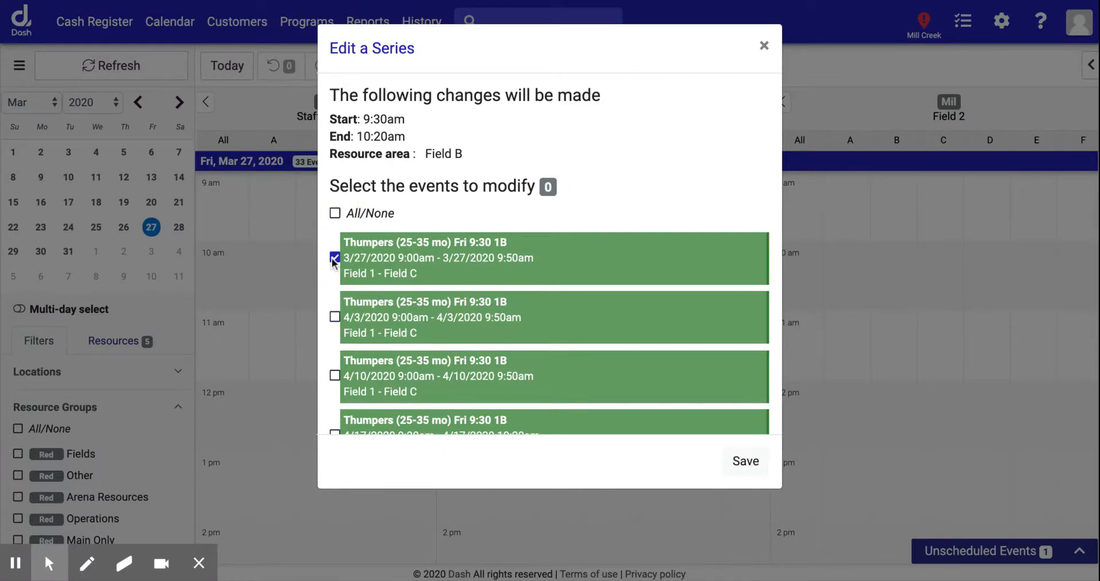
pyautogui.click(745, 460)
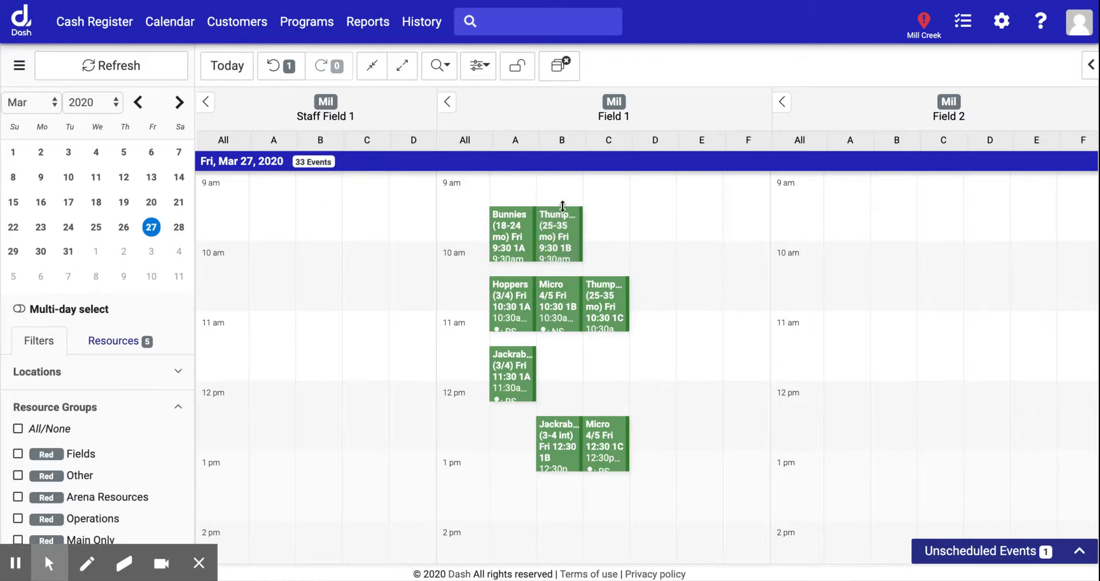
# Change the Thumpers event in Field 1 B to start at 9:40 am and end about 10 minutes later, without editing the series.
pyautogui.moveTo(562, 211); pyautogui.dragTo(559, 205)
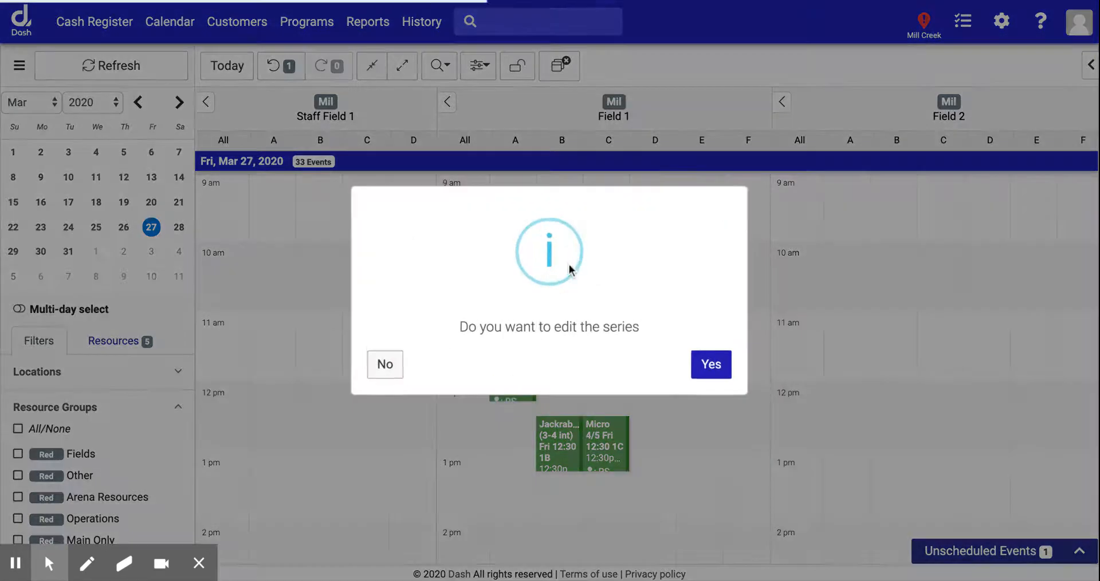
pyautogui.click(380, 372)
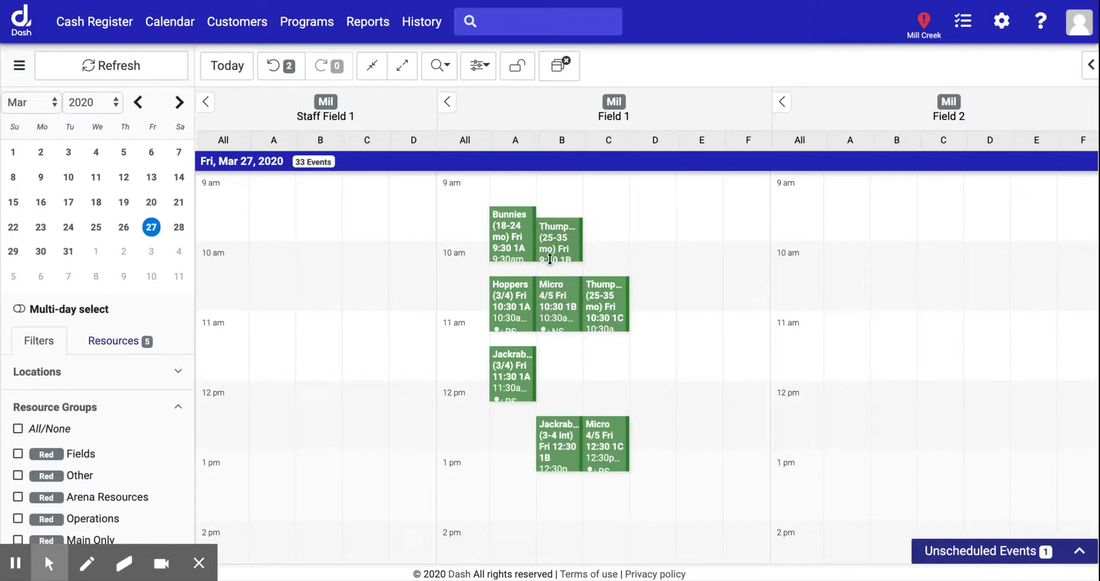
pyautogui.moveTo(549, 258); pyautogui.dragTo(559, 283)
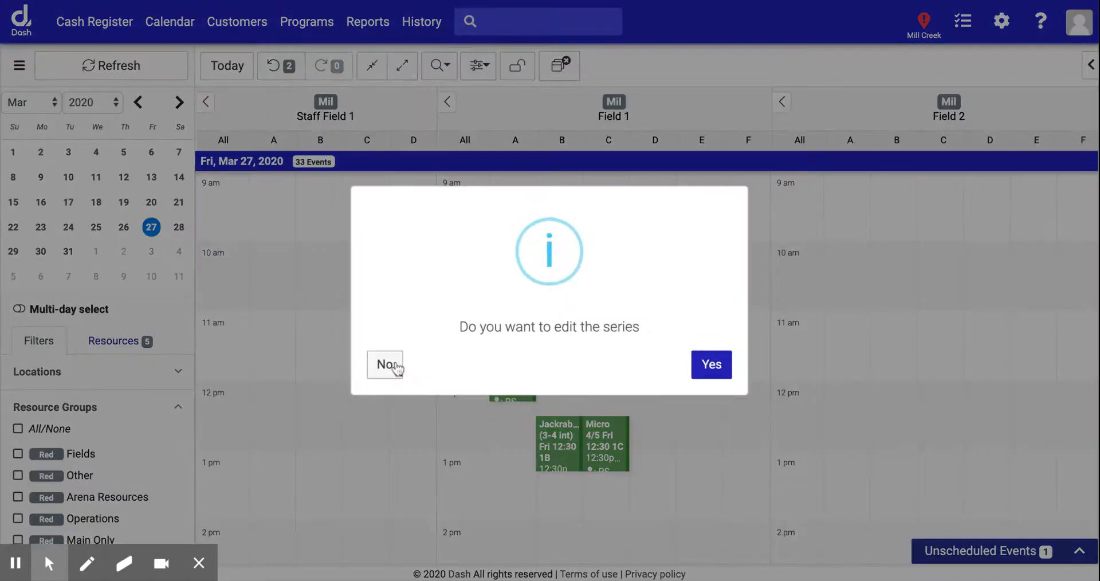
pyautogui.click(385, 365)
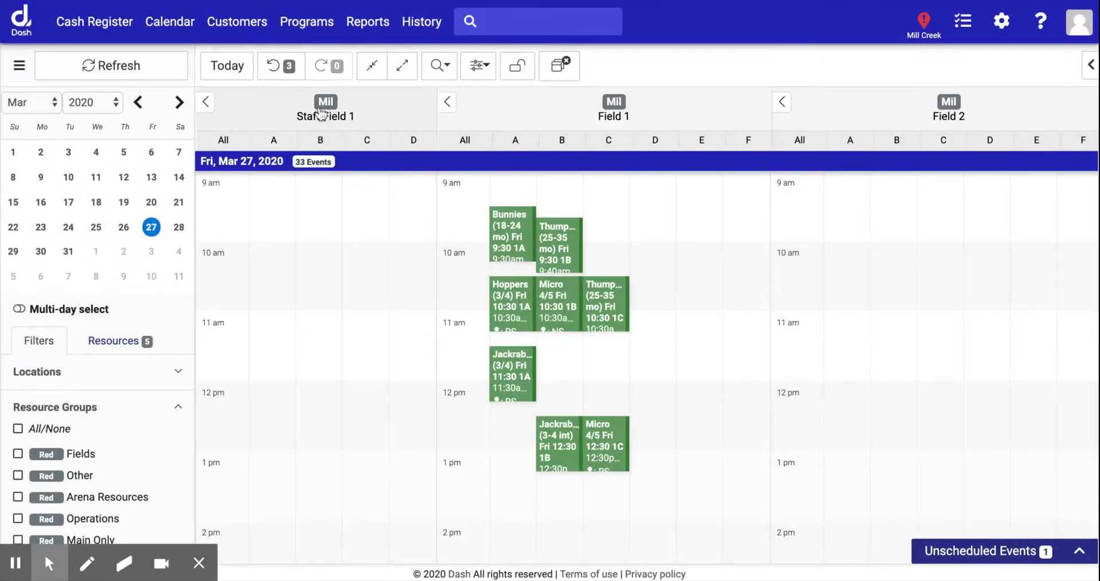
# Undo the last three changes to the Thumpers event and redo its move to Field 1 B.
pyautogui.click(280, 73)
pyautogui.click(280, 73)
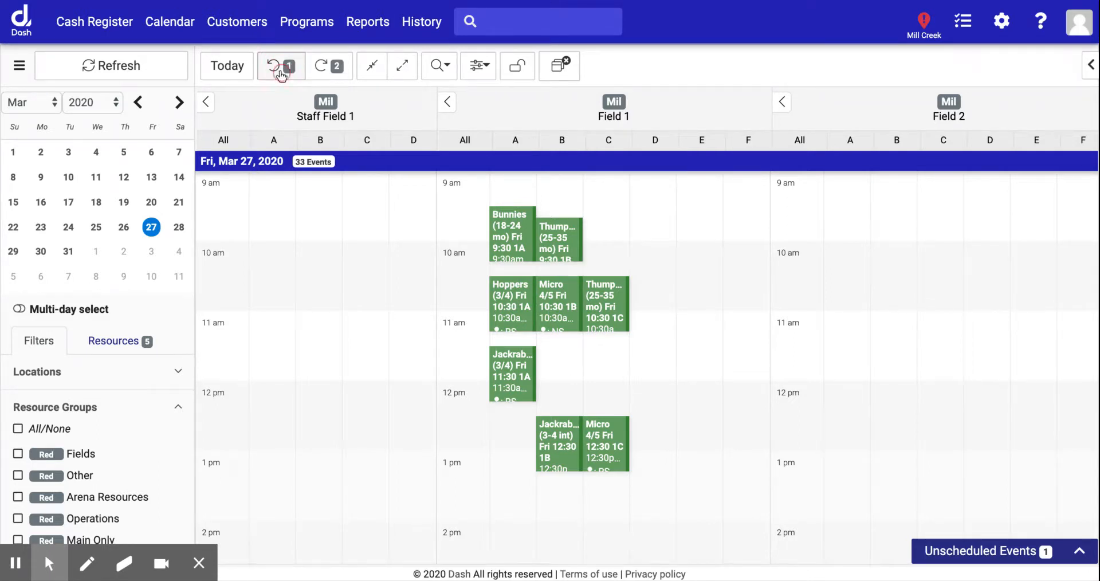
pyautogui.click(280, 74)
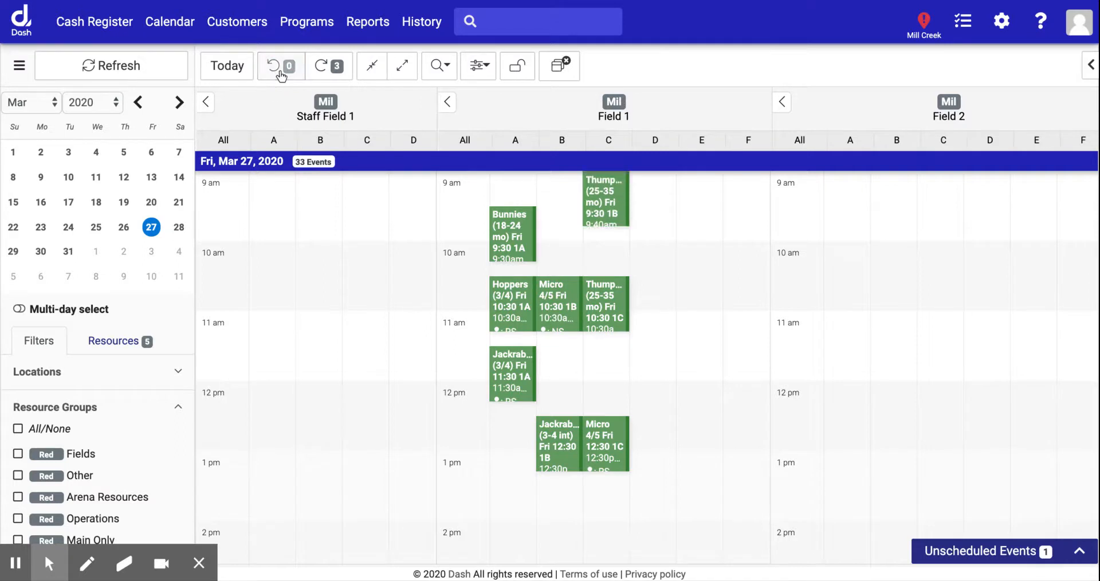
pyautogui.click(330, 66)
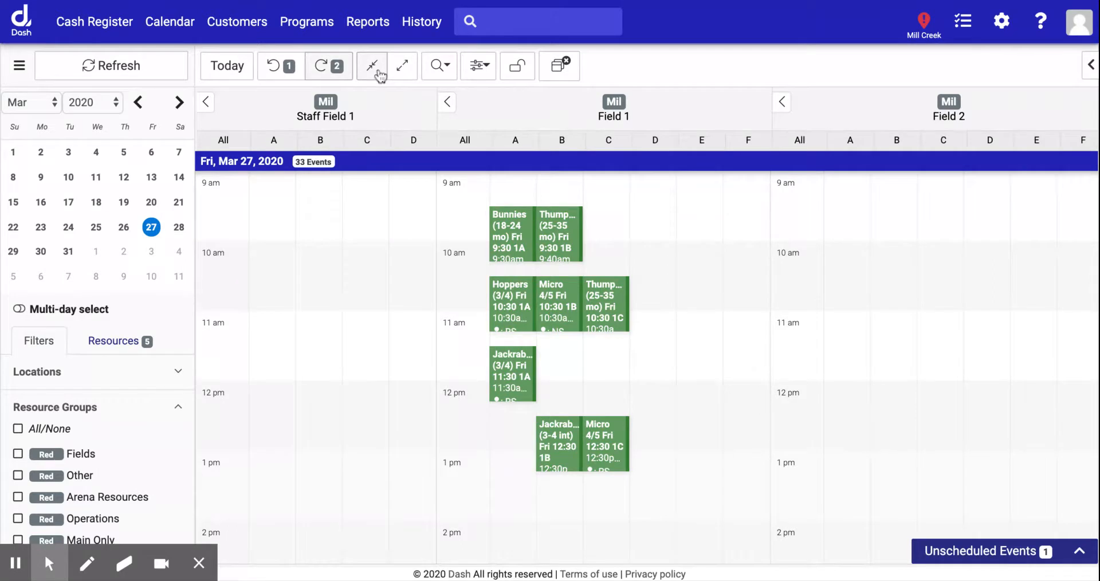
# Collapse the sub-resource columns for all resources on the calendar.
pyautogui.moveTo(346, 41)
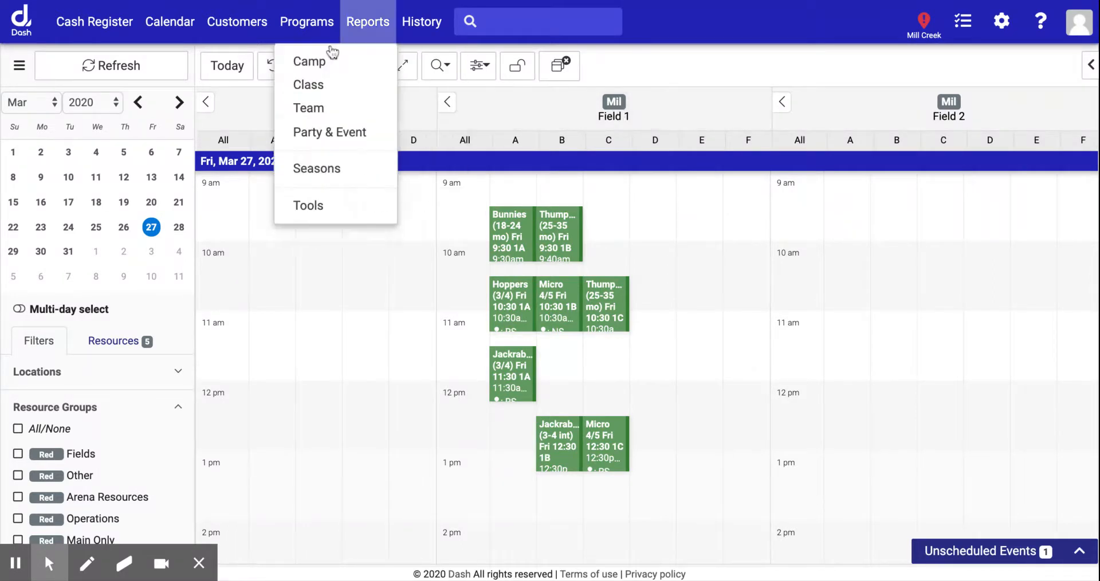
pyautogui.click(378, 67)
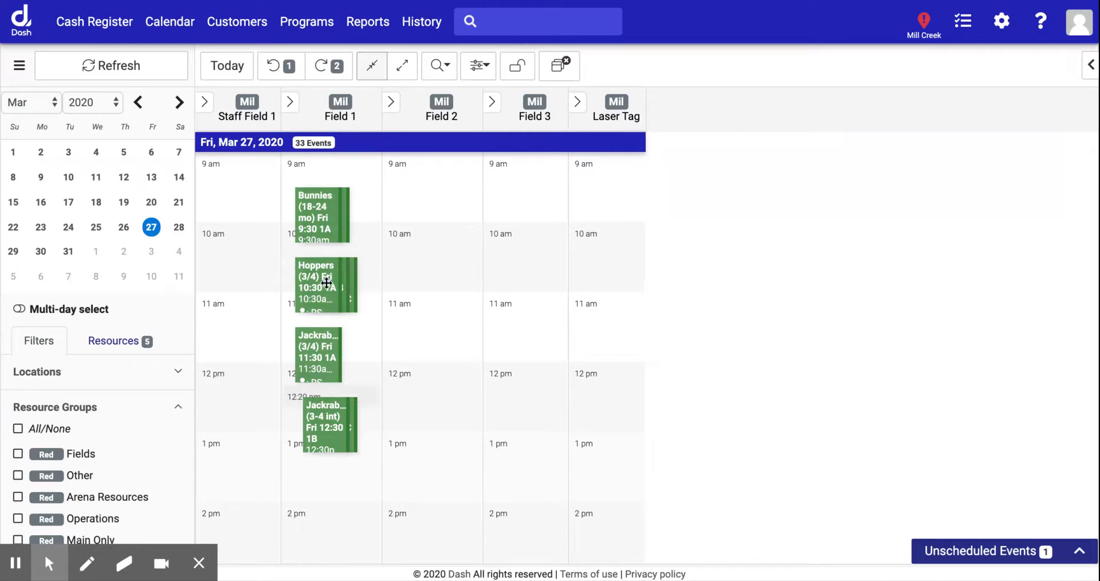
# Expand the sub-resource columns for all resources and show the calendar's Event and Availability search options.
pyautogui.click(403, 70)
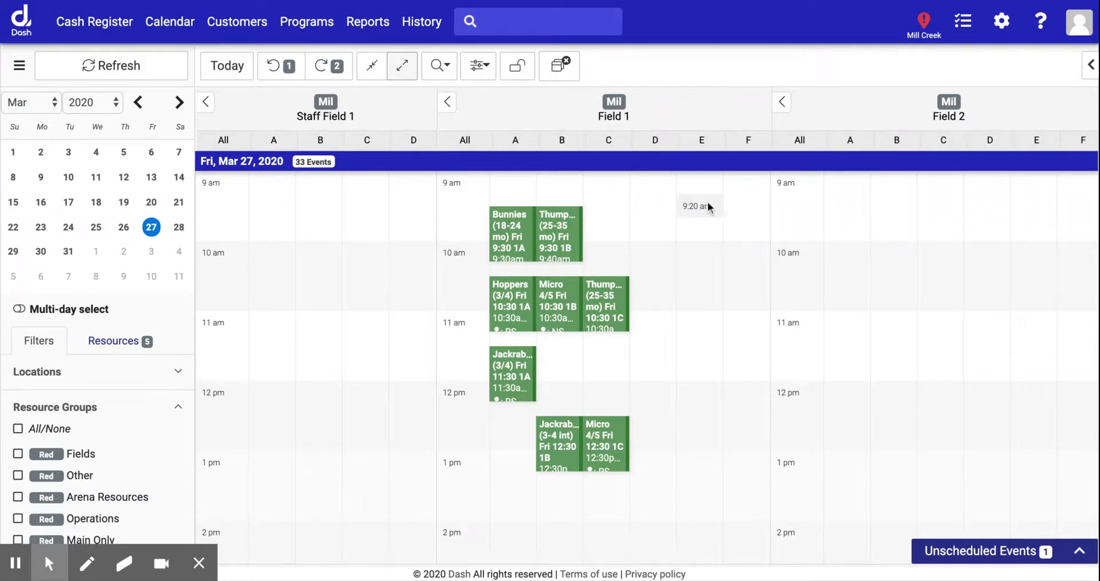
pyautogui.click(440, 66)
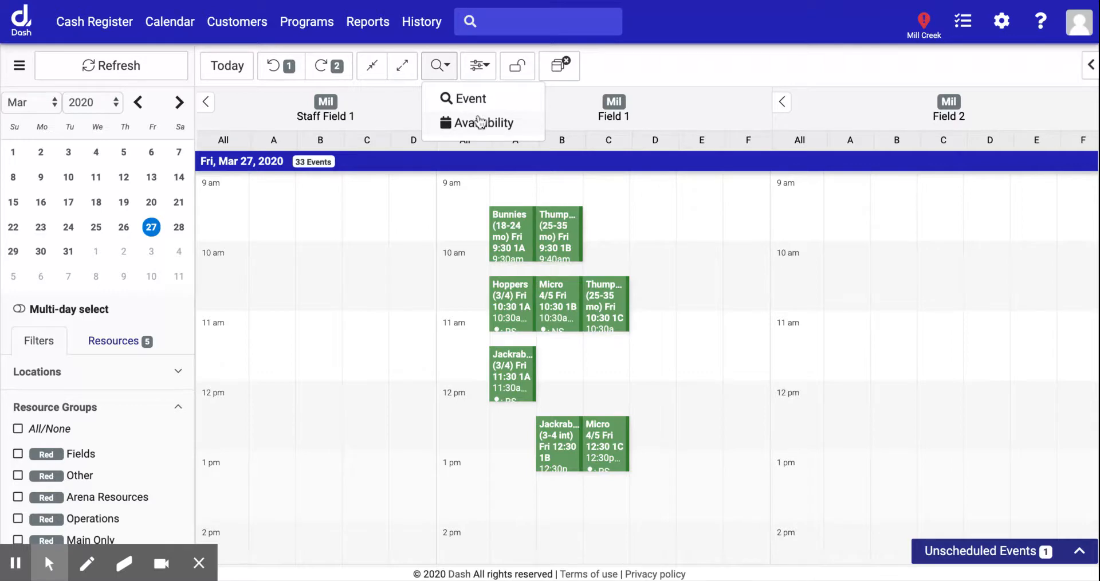
# Review the calendar display settings, including Calendar Zoom, Drag & Drop Increment, Day Start, Day End, Max Resources and Column Width.
pyautogui.click(487, 71)
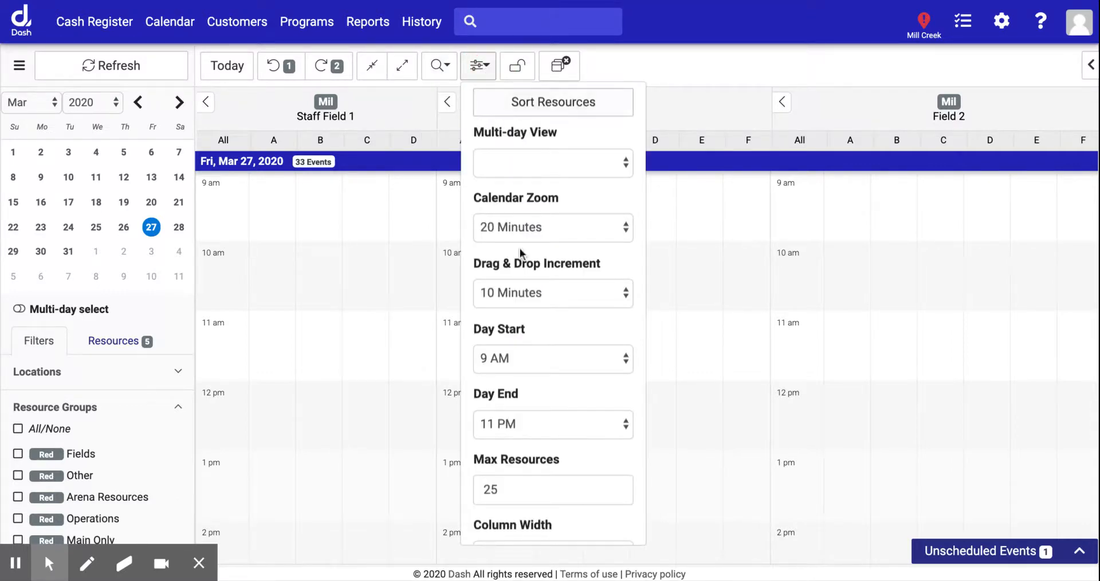
pyautogui.scroll(-2, 520, 260)
pyautogui.scroll(-2, 521, 260)
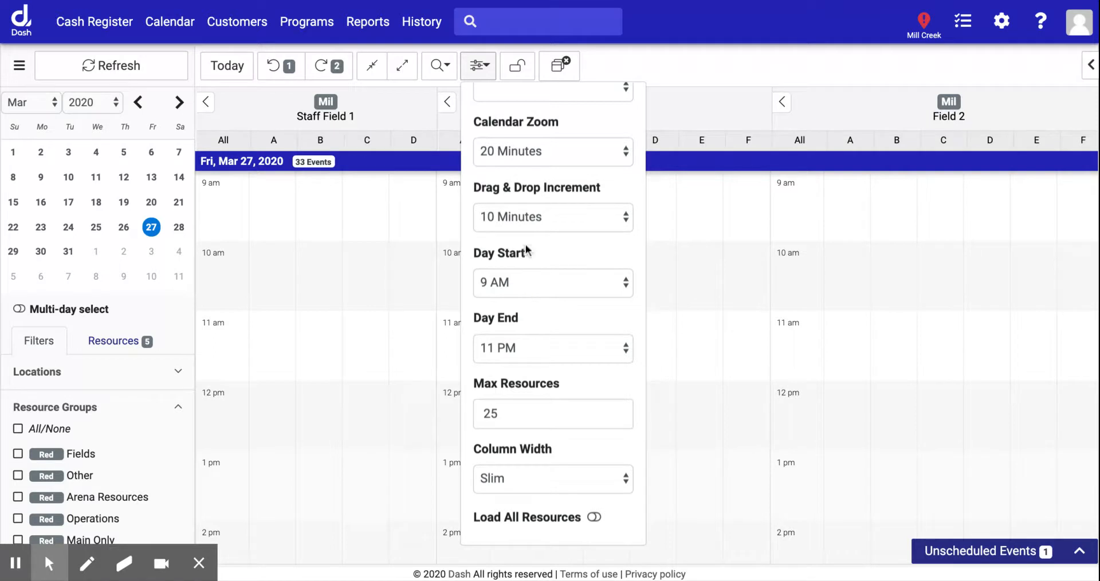
pyautogui.click(527, 224)
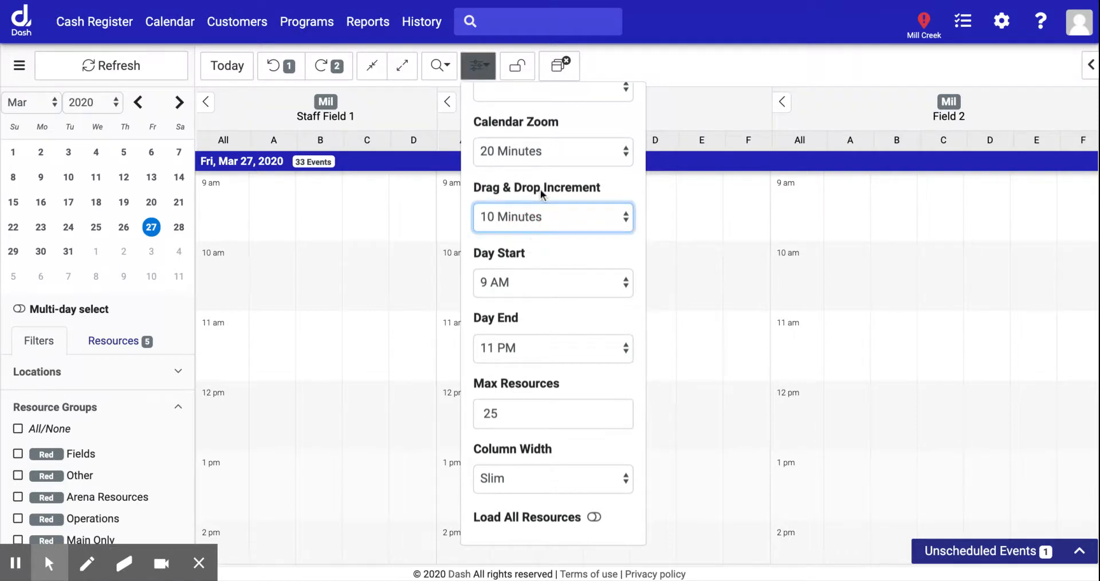
pyautogui.scroll(2, 541, 192)
pyautogui.click(562, 226)
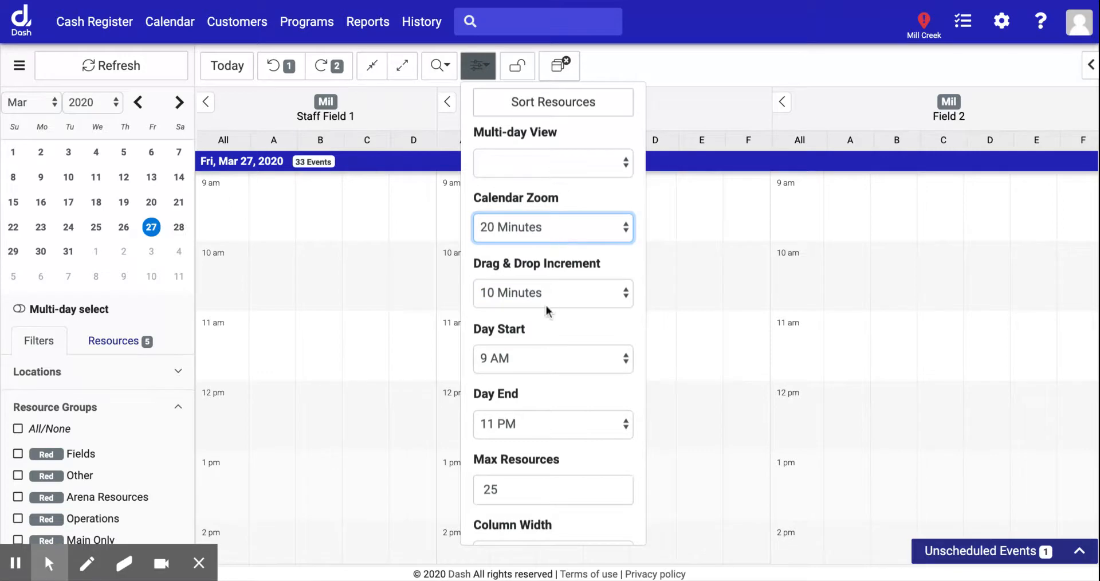
pyautogui.click(546, 359)
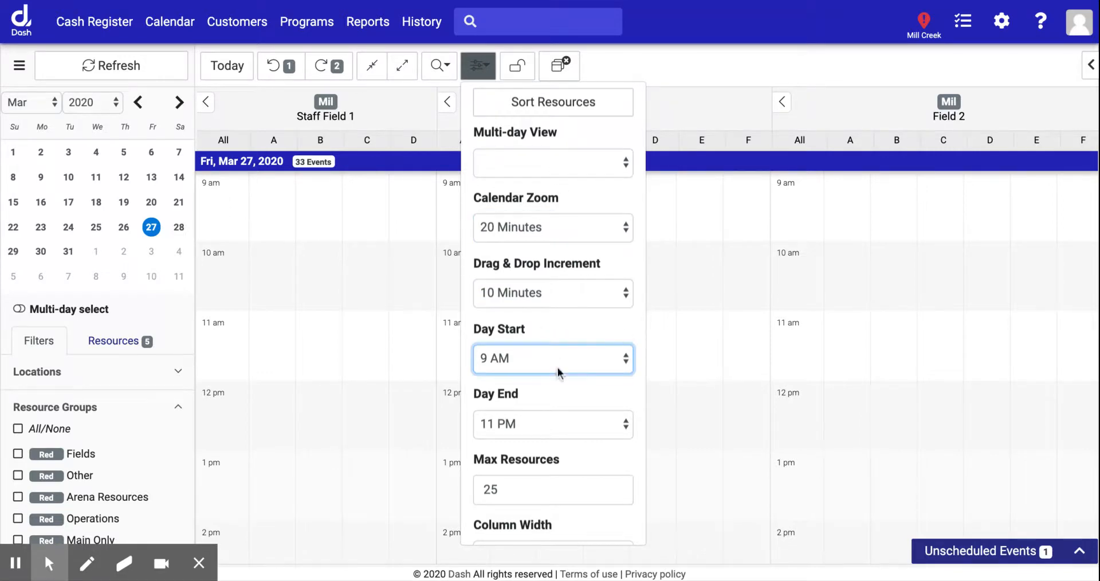
pyautogui.click(519, 393)
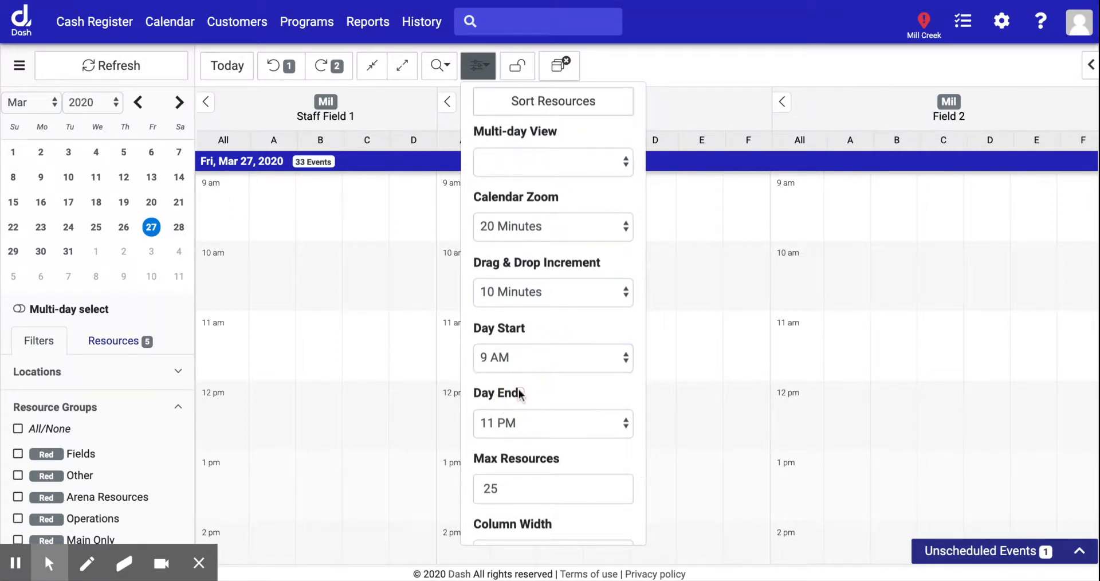
pyautogui.scroll(-2, 520, 393)
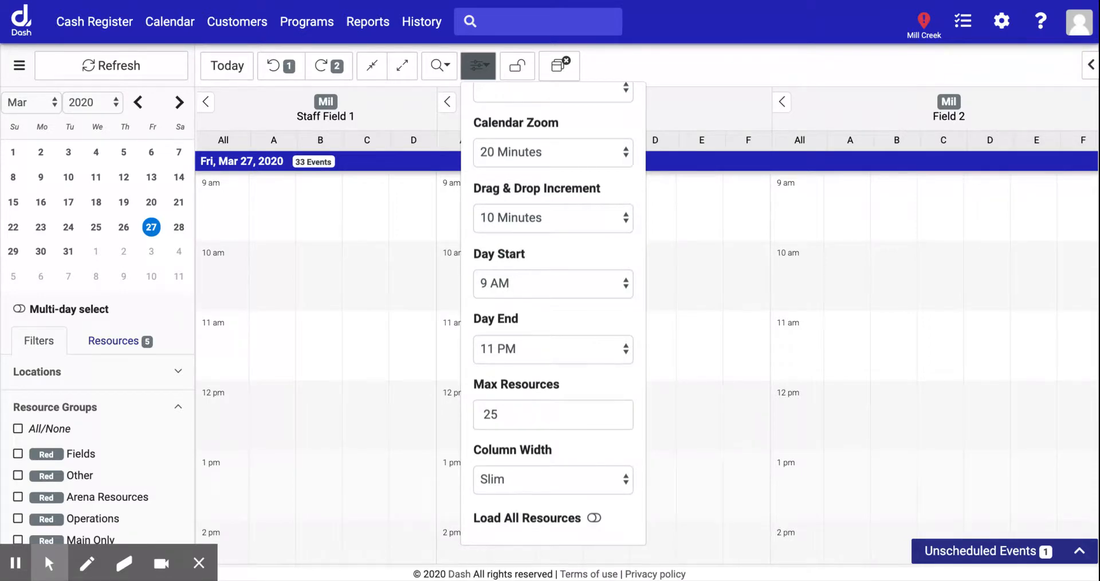
pyautogui.click(521, 471)
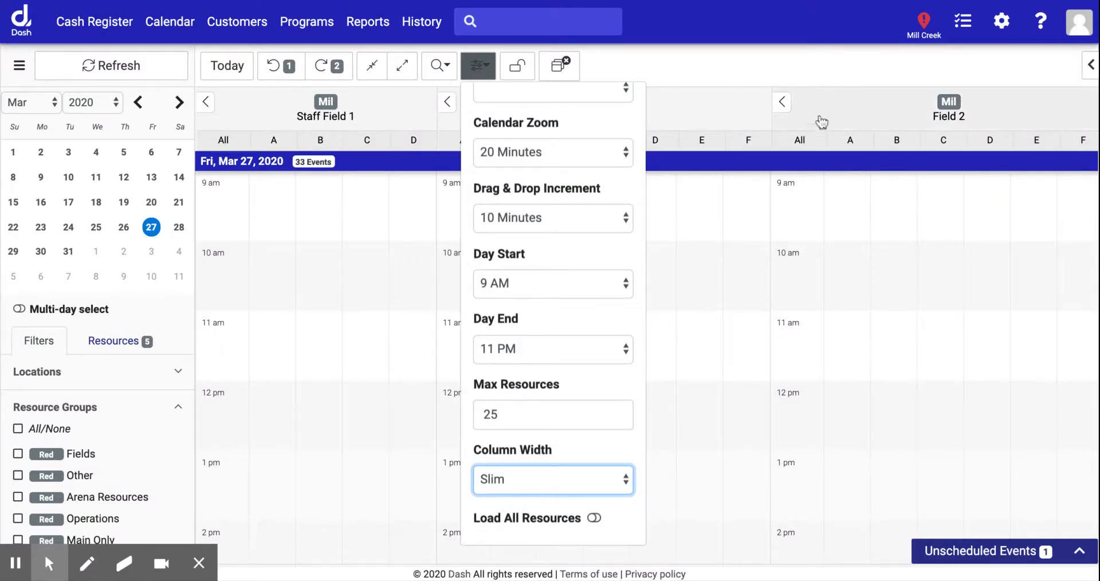
pyautogui.click(491, 67)
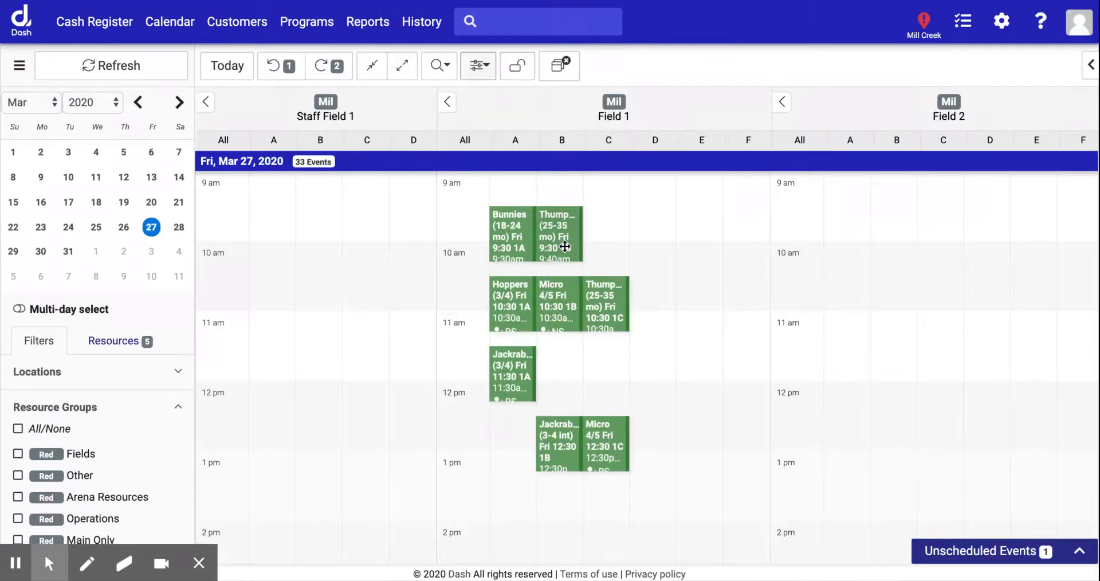
# Lock the calendar and try to move the 9:40 am Thumpers event from Field 1 B toward Field 1 D.
pyautogui.click(516, 67)
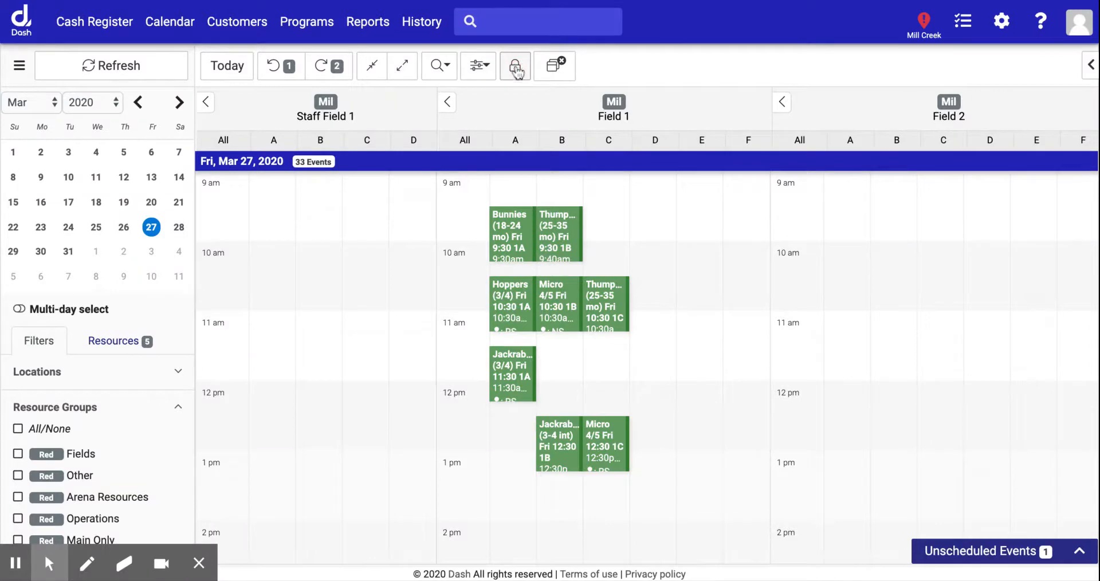
pyautogui.moveTo(561, 237); pyautogui.dragTo(636, 229)
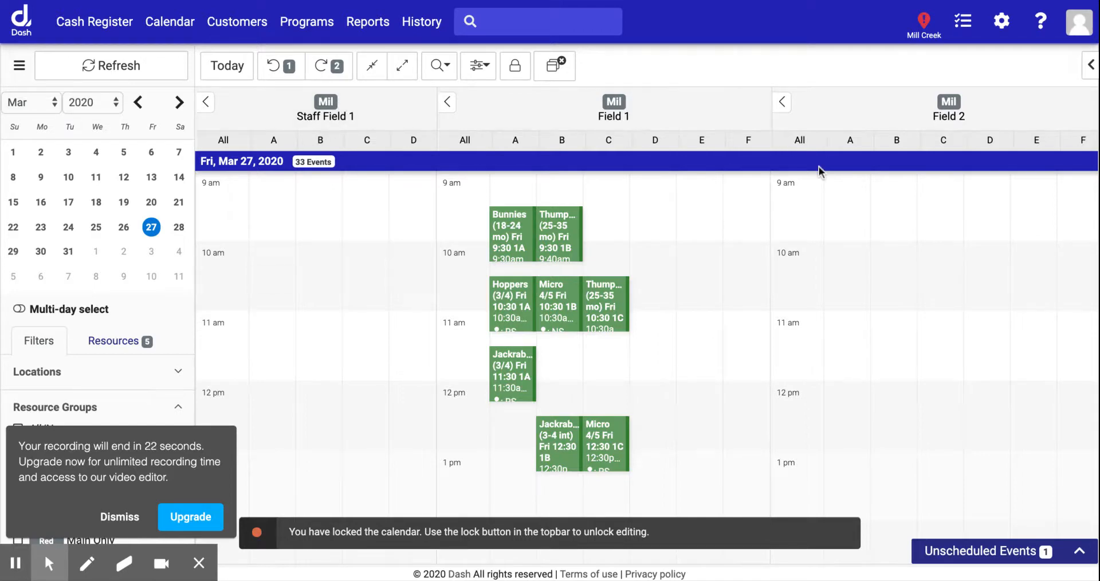
# Start creating an event in Field 2 at 11 am, look through the available event types, and close without creating one.
pyautogui.click(800, 321)
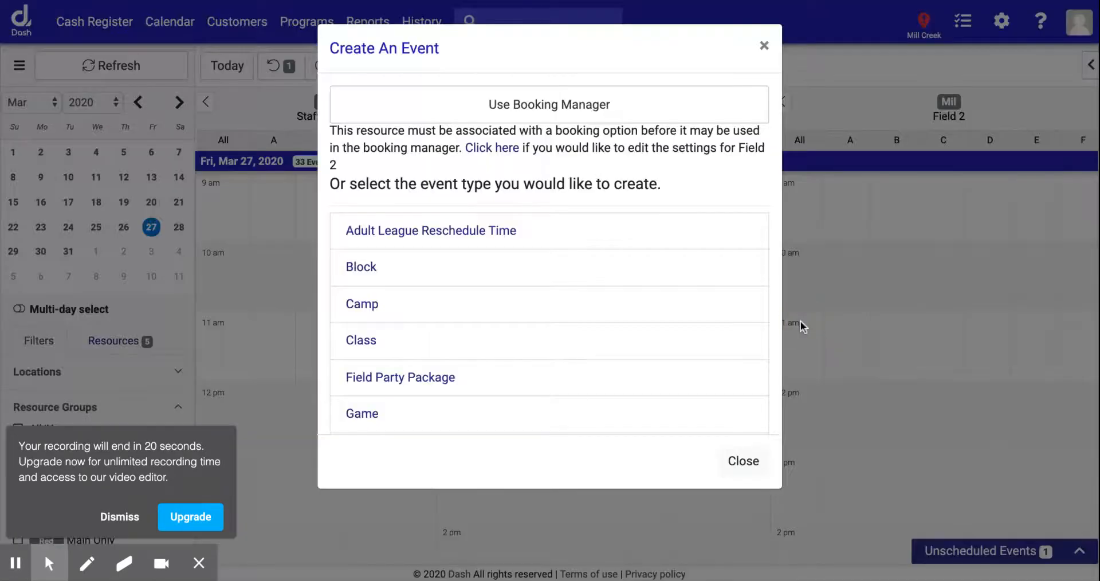
pyautogui.scroll(-3, 483, 386)
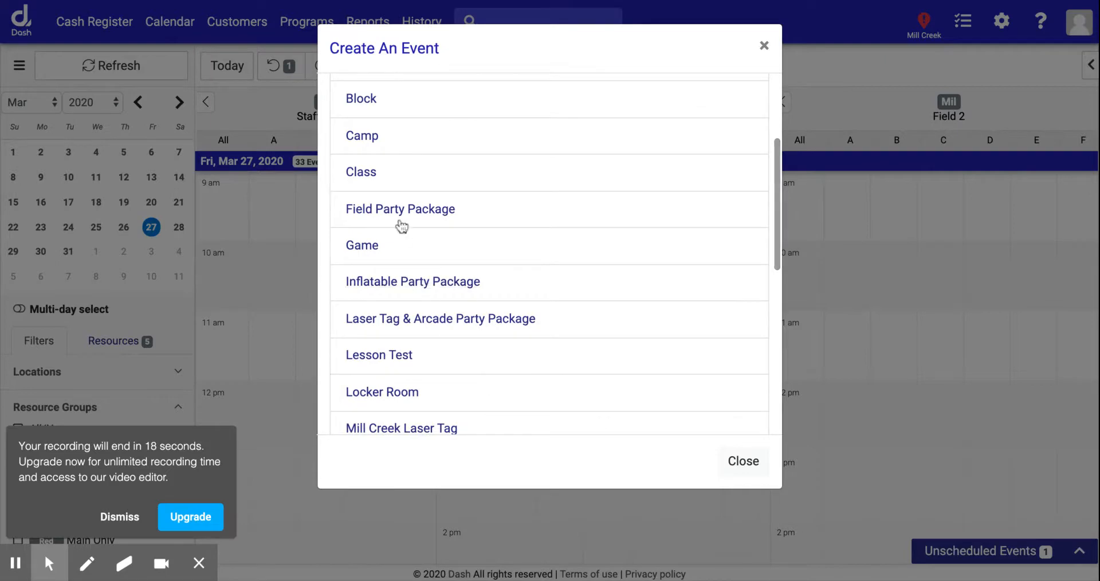
pyautogui.scroll(-1, 521, 307)
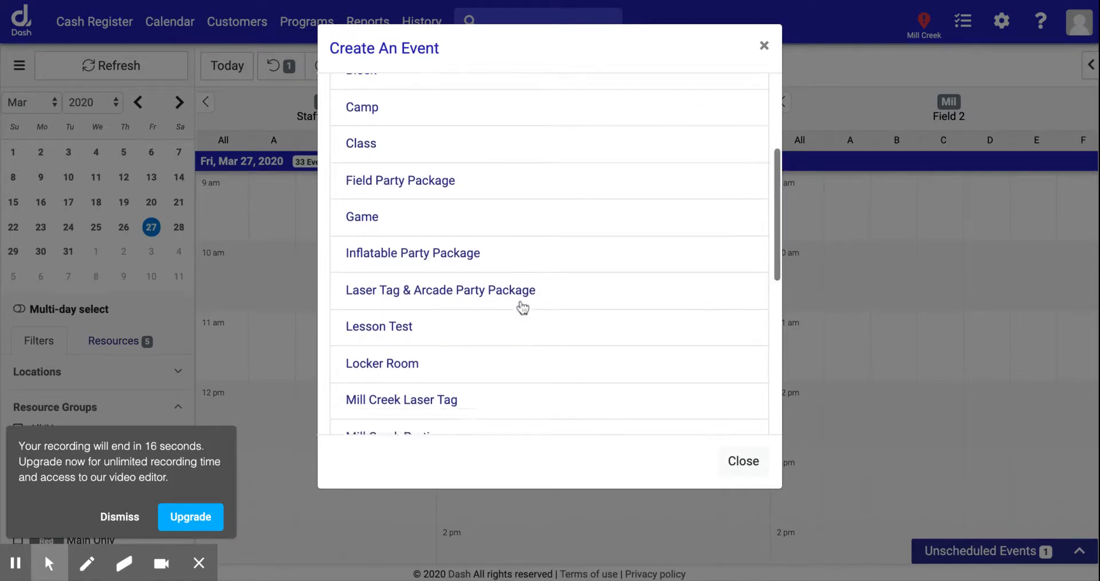
pyautogui.scroll(-5, 523, 308)
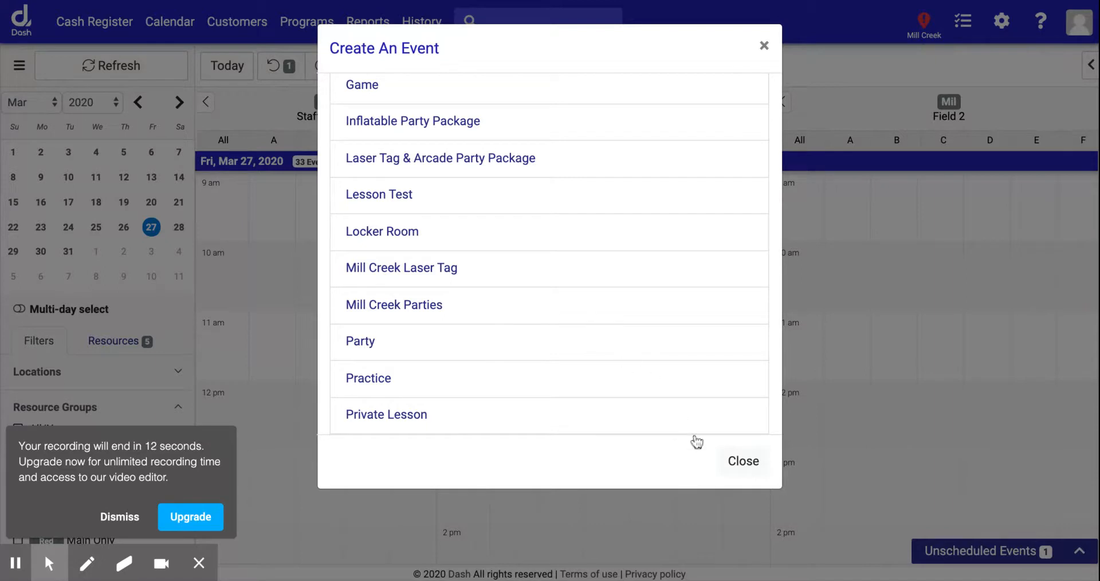
pyautogui.click(756, 467)
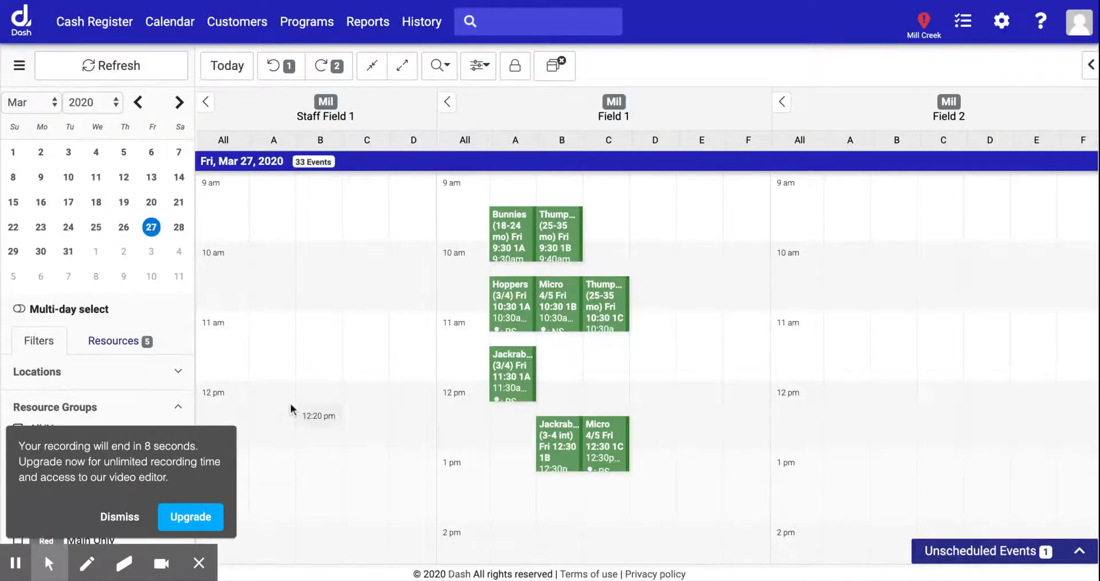